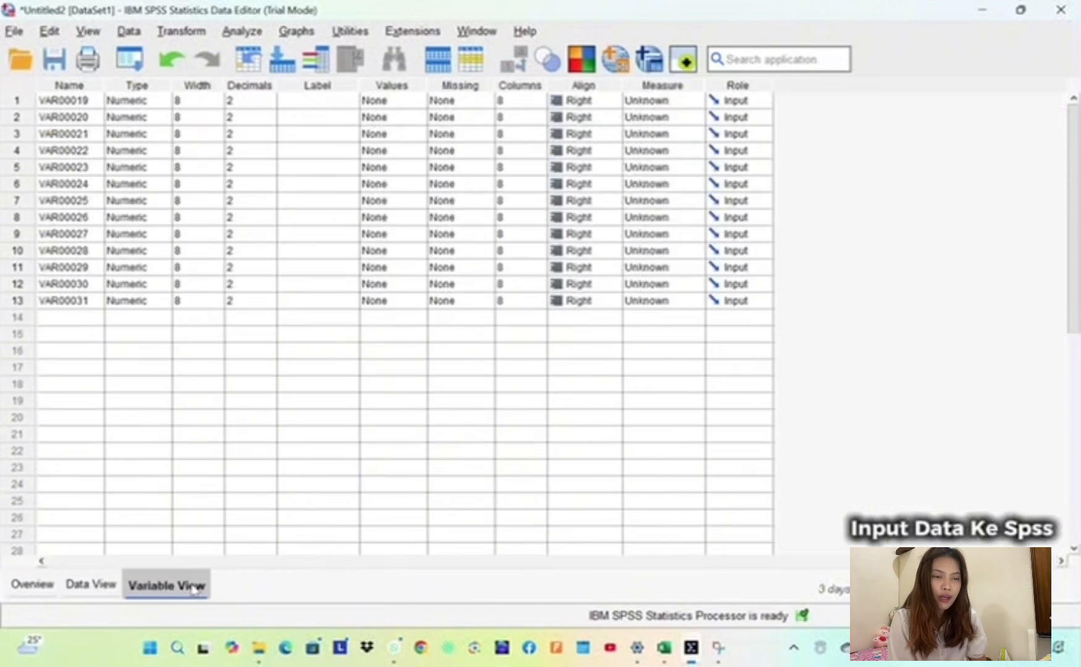
- Rename the 13 variables as X1.1 to X1.4, X1, X2.1 to X2.3, X2, Y.1 to Y.3 and Y
click(73, 102)
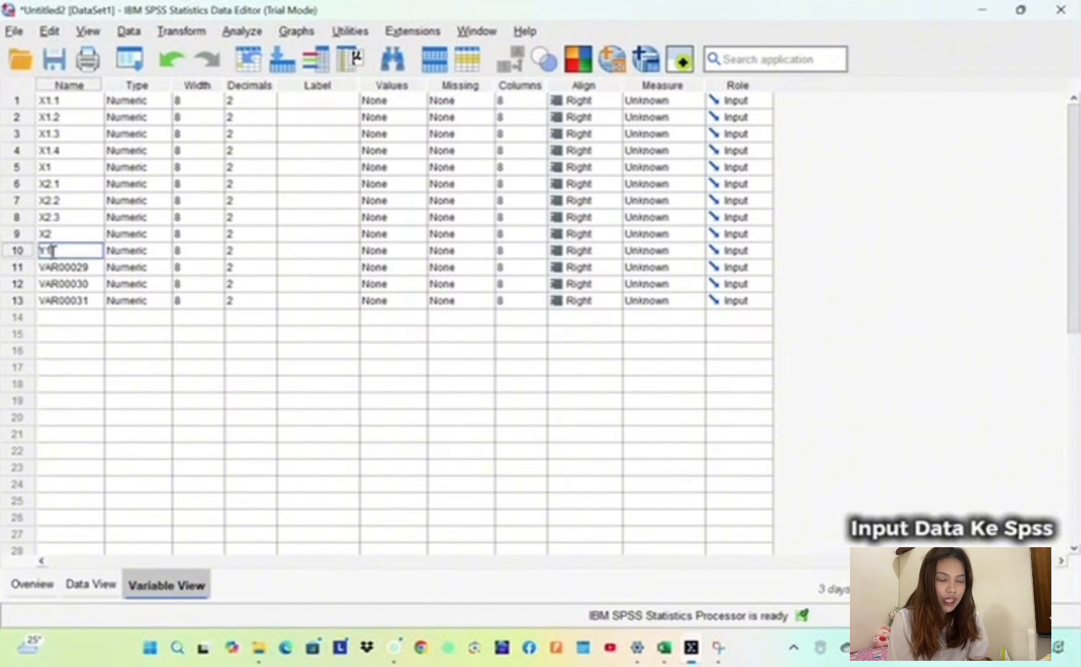
key(Return)
text(Y.2)
key(Return)
text(Y.3)
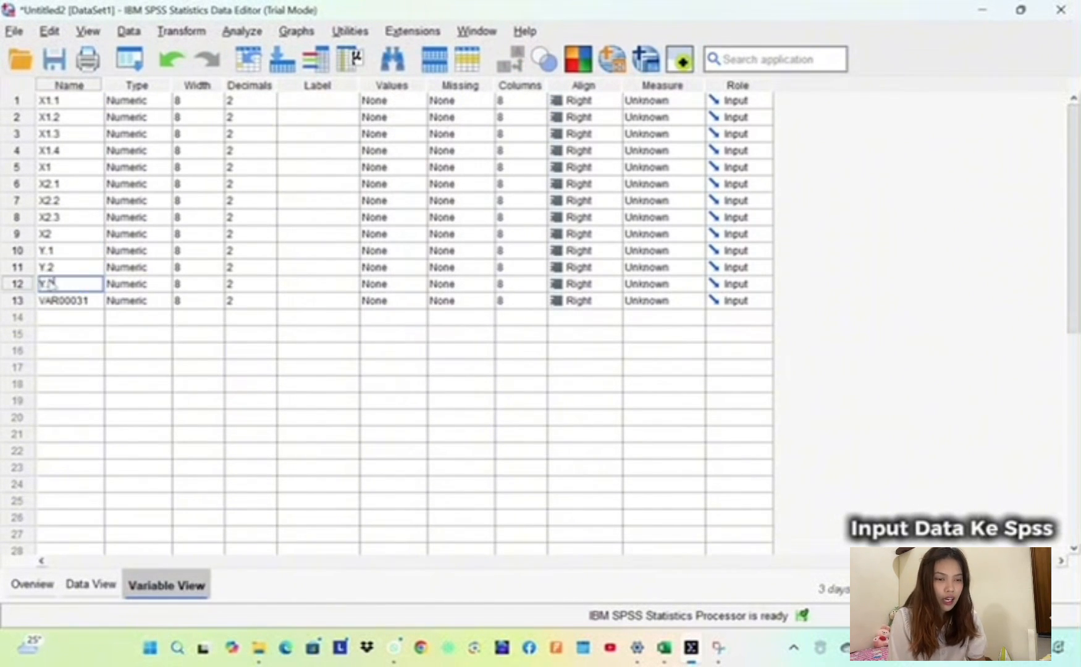
key(Return)
text(Y.4)
key(Return)
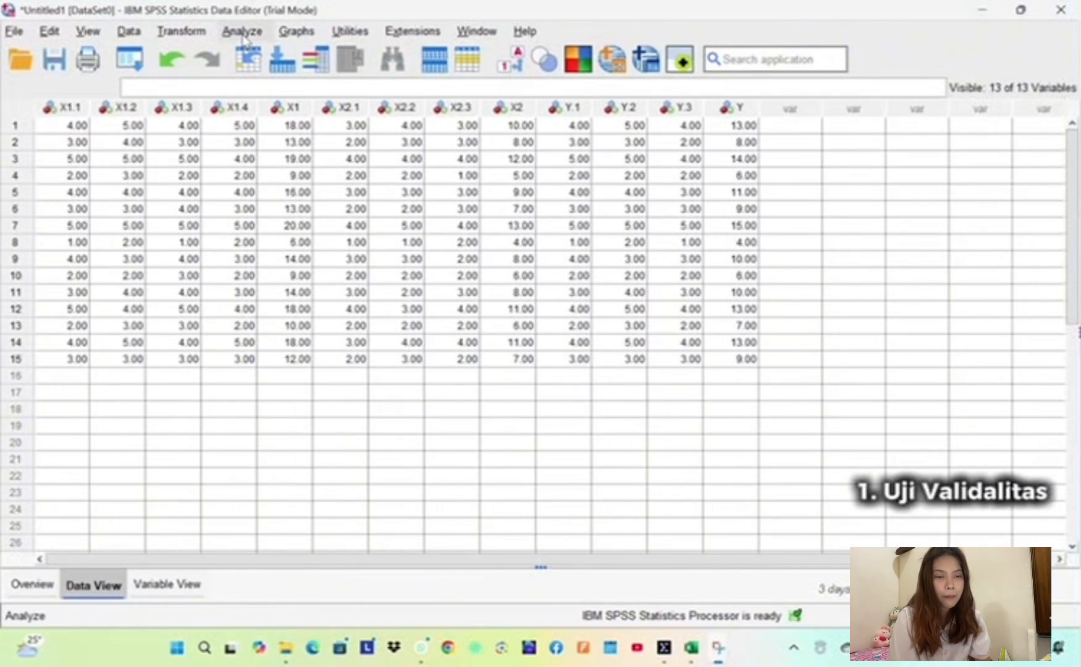
- Run a two-tailed bivariate Pearson correlation on X1.1, X1.2, X1.3, X1.4 and X1
click(243, 32)
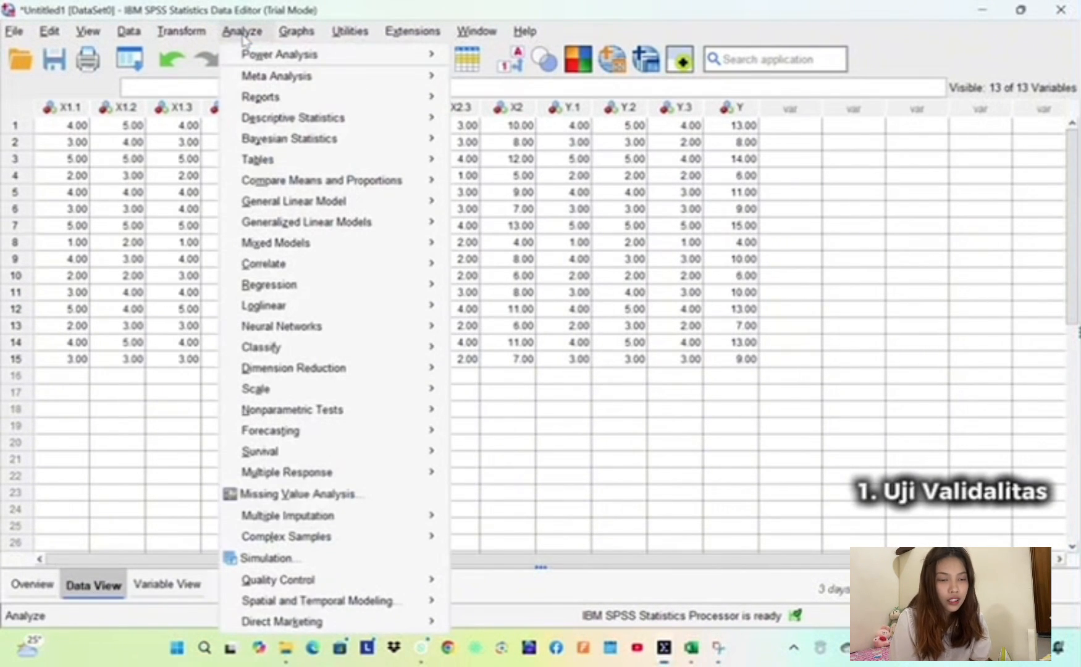
mouse_move(413, 267)
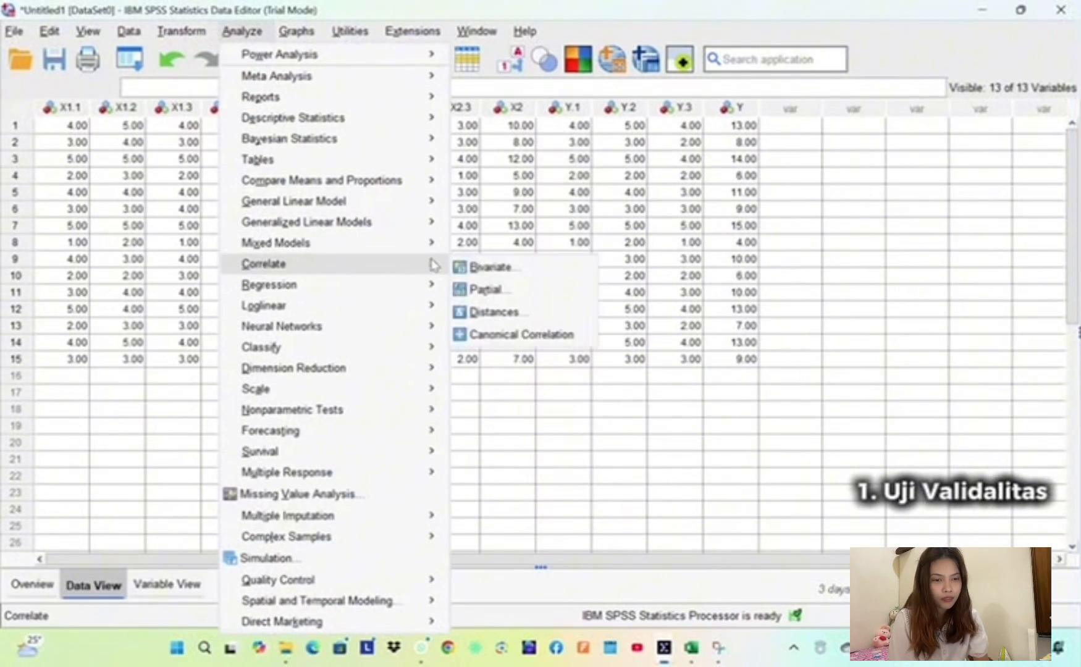
click(520, 279)
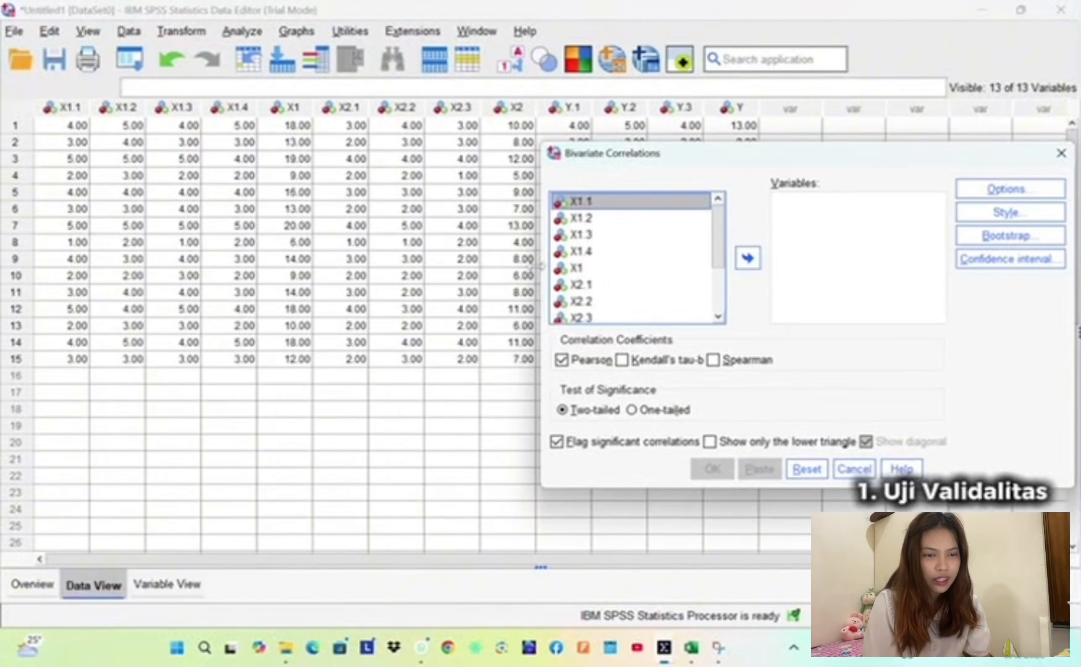
key(shift+Down)
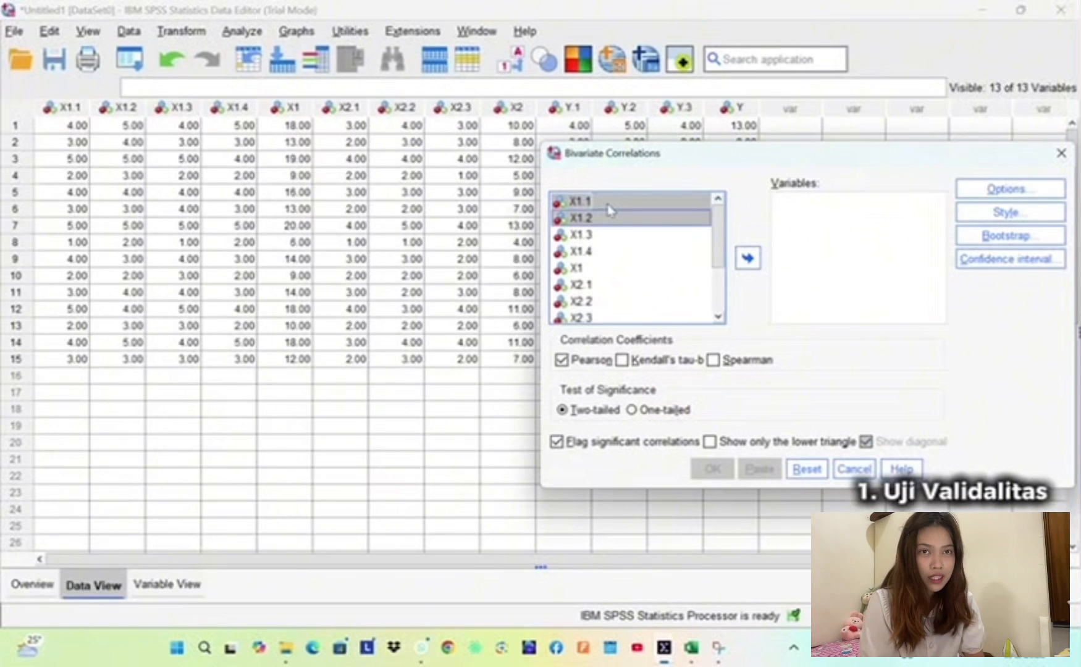
key(shift+Down)
key(shift+Down)
key(shift+Down)
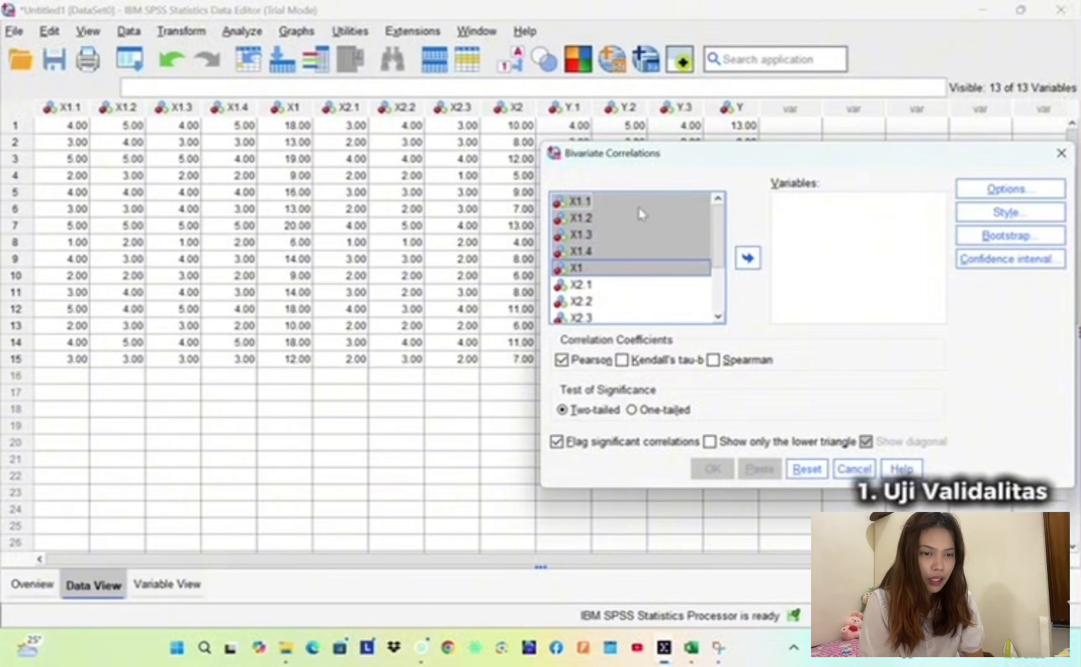
click(749, 259)
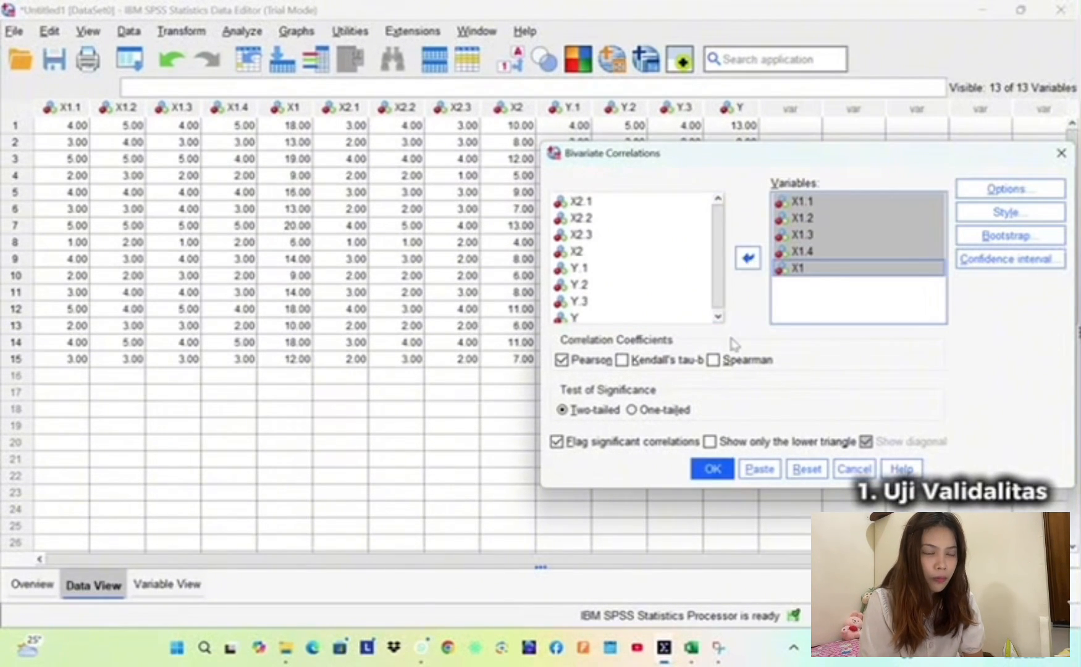
click(710, 475)
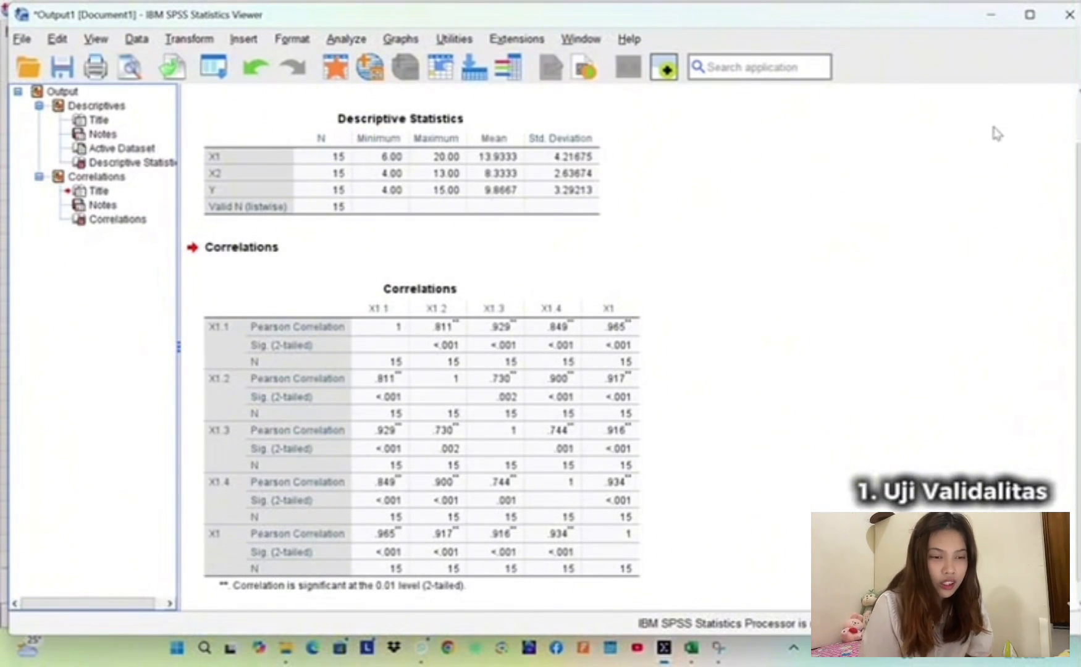
- Return to the bivariate correlation setup and remove X2.1, X2.2, X2.3 and X2 from the analysed variables
click(991, 15)
click(247, 32)
mouse_move(265, 264)
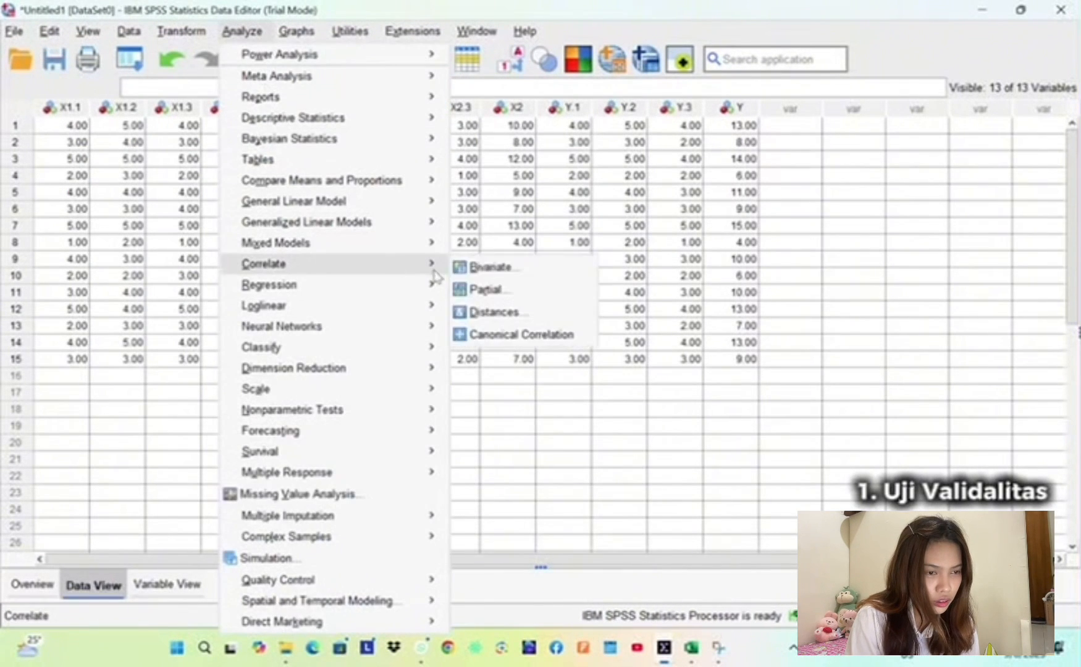
click(484, 266)
click(797, 254)
key(ctrl+a)
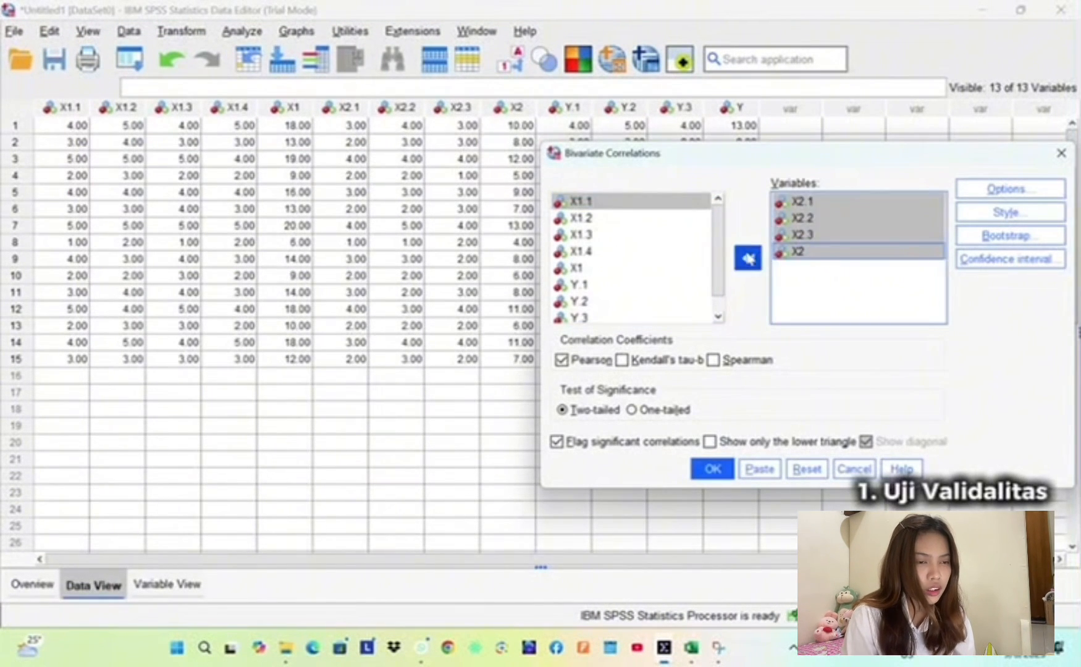
click(748, 259)
- Run the bivariate Pearson correlation on Y.1, Y.2, Y.3 and Y
drag(719, 252, 718, 303)
click(662, 265)
key(shift+Down)
key(shift+Down)
key(shift+Down)
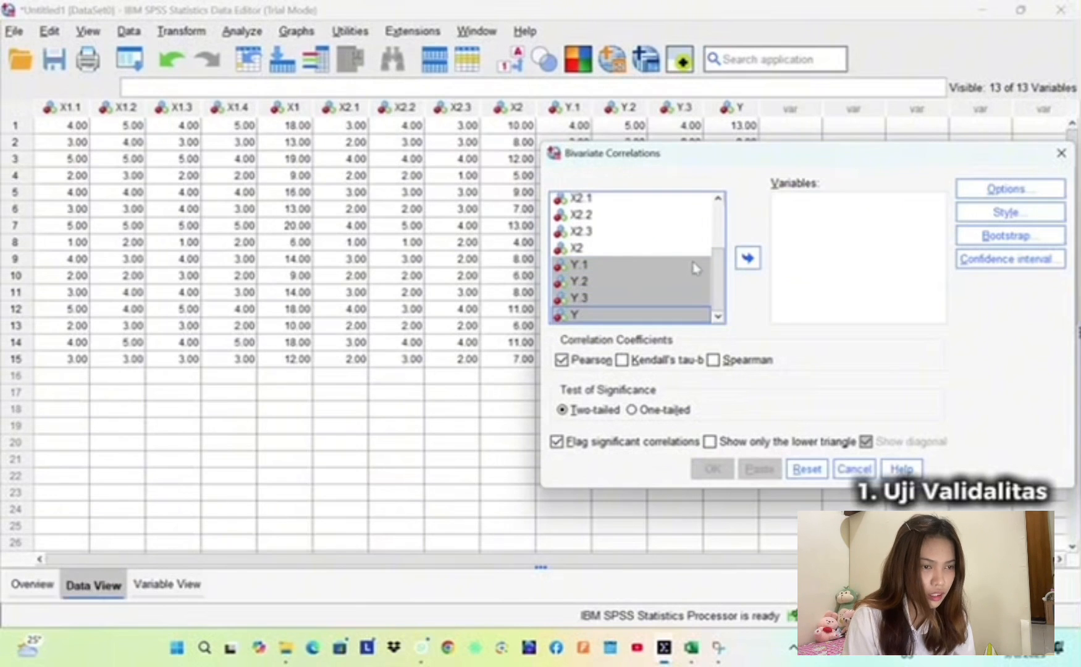
click(748, 258)
click(712, 469)
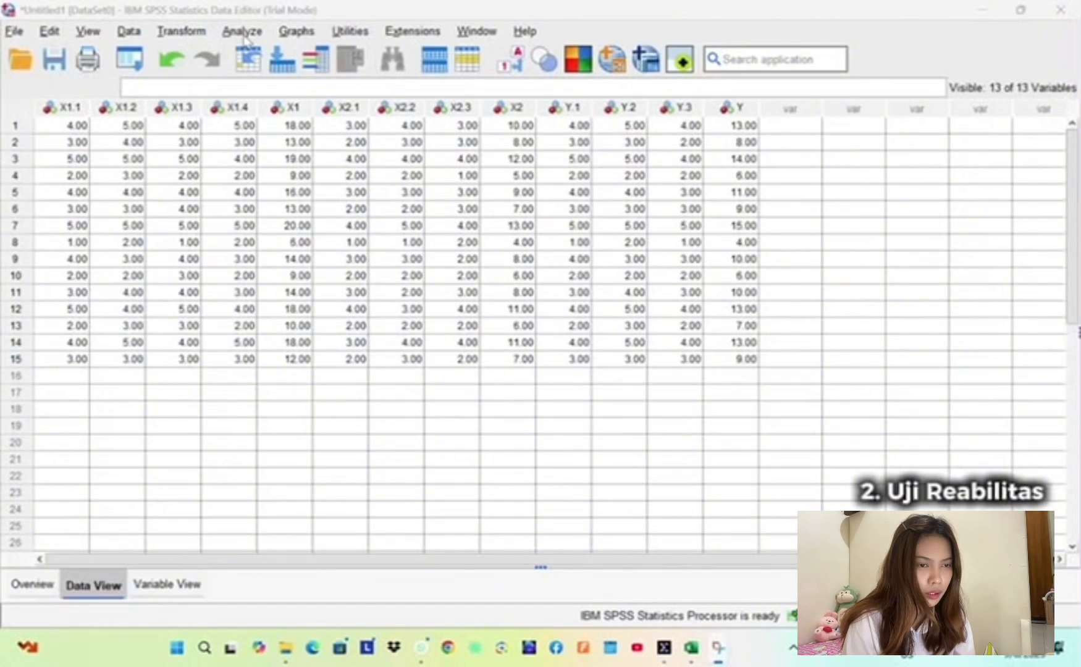
- Run a reliability analysis with the Alpha model on items X1.1, X1.2, X1.3 and X1.4
click(245, 36)
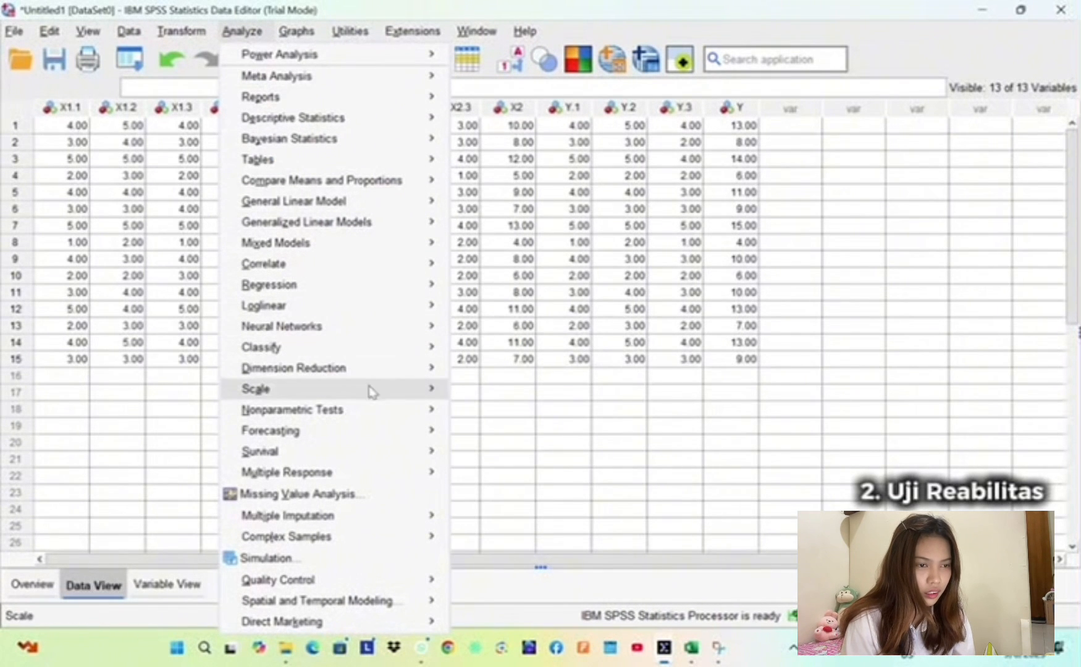
mouse_move(422, 396)
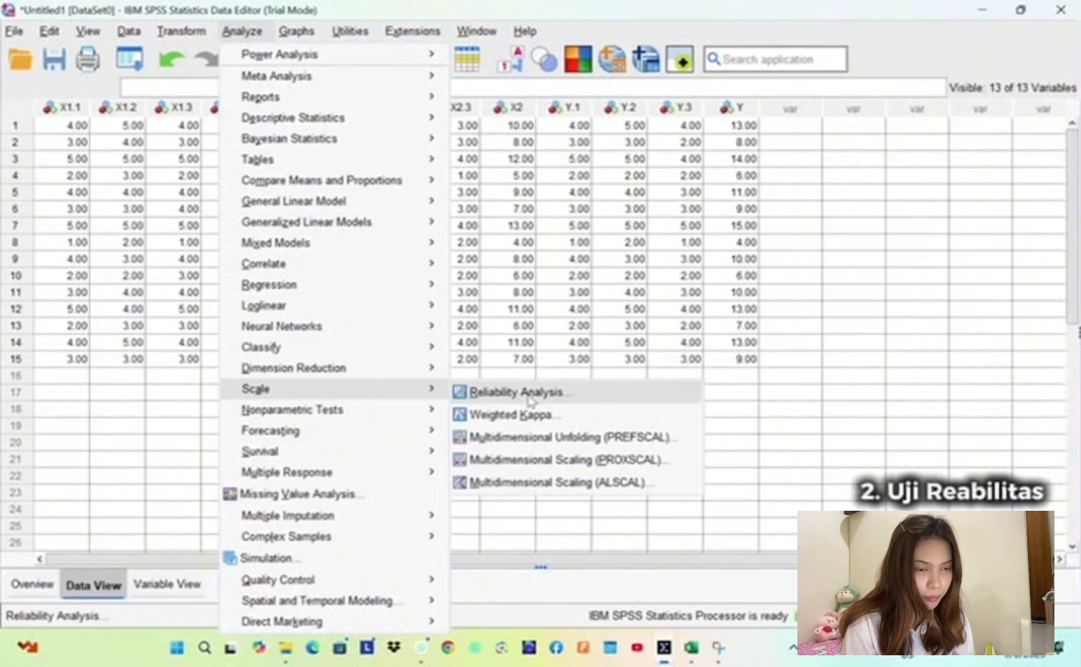
click(551, 402)
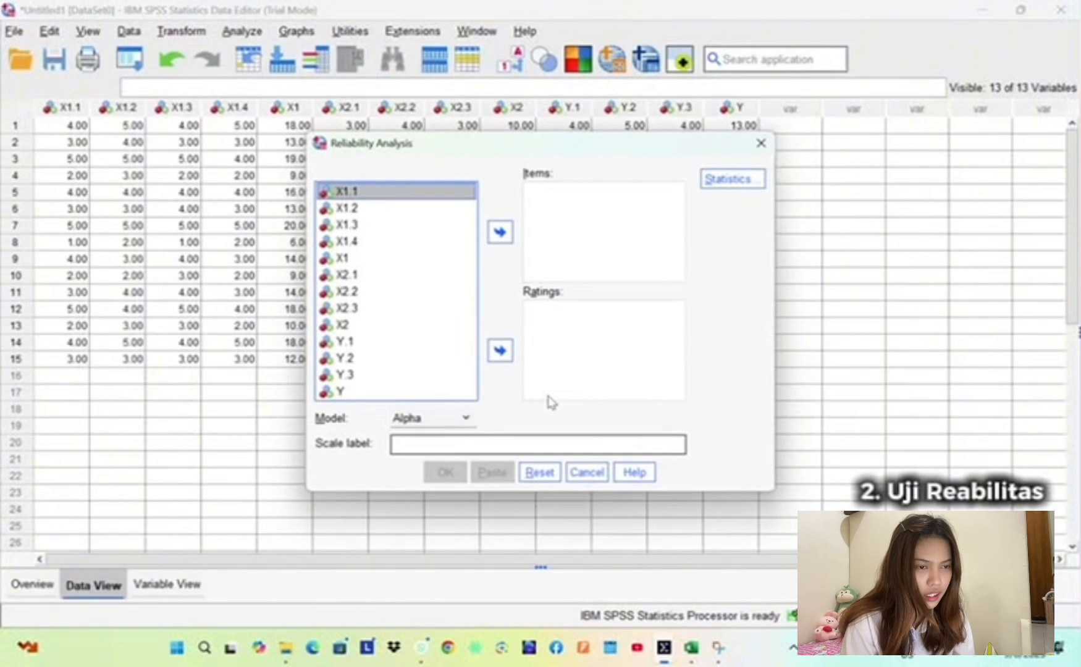
key(shift+Down)
key(shift+Down)
key(shift+Down)
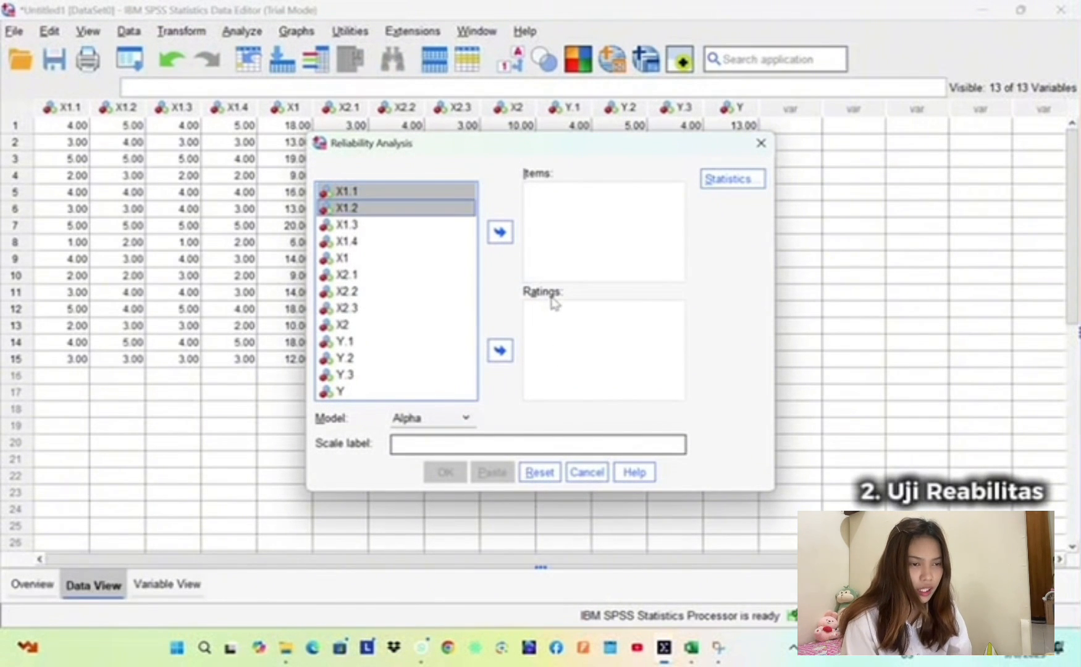
click(500, 232)
click(439, 472)
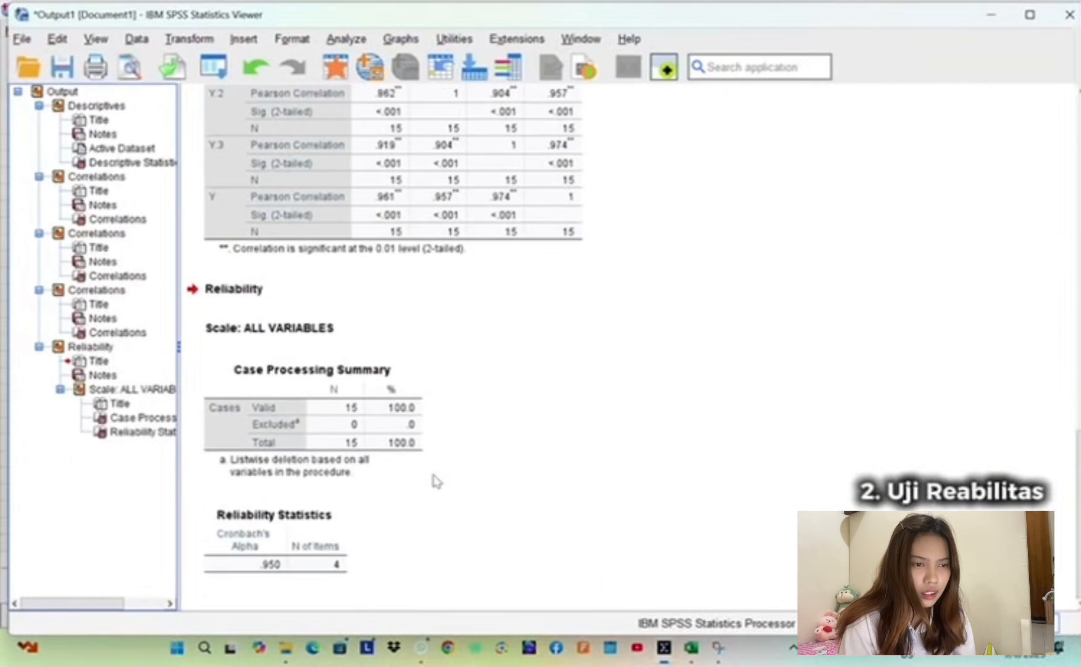
click(398, 470)
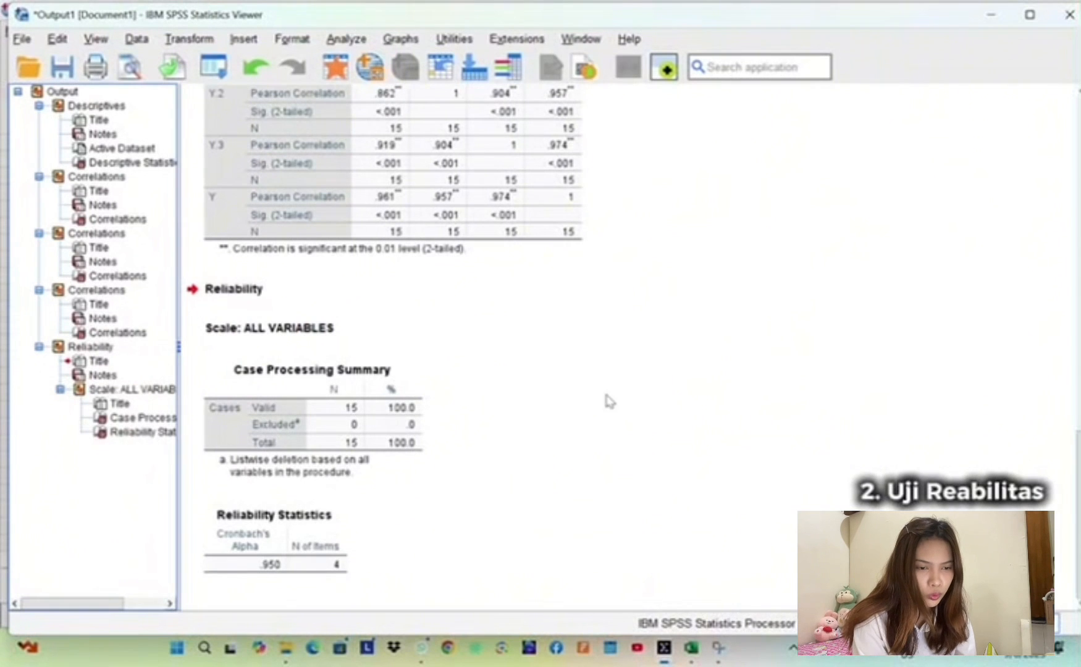
- Return to the reliability analysis setup and remove X1.1 to X1.4 from the items
click(994, 14)
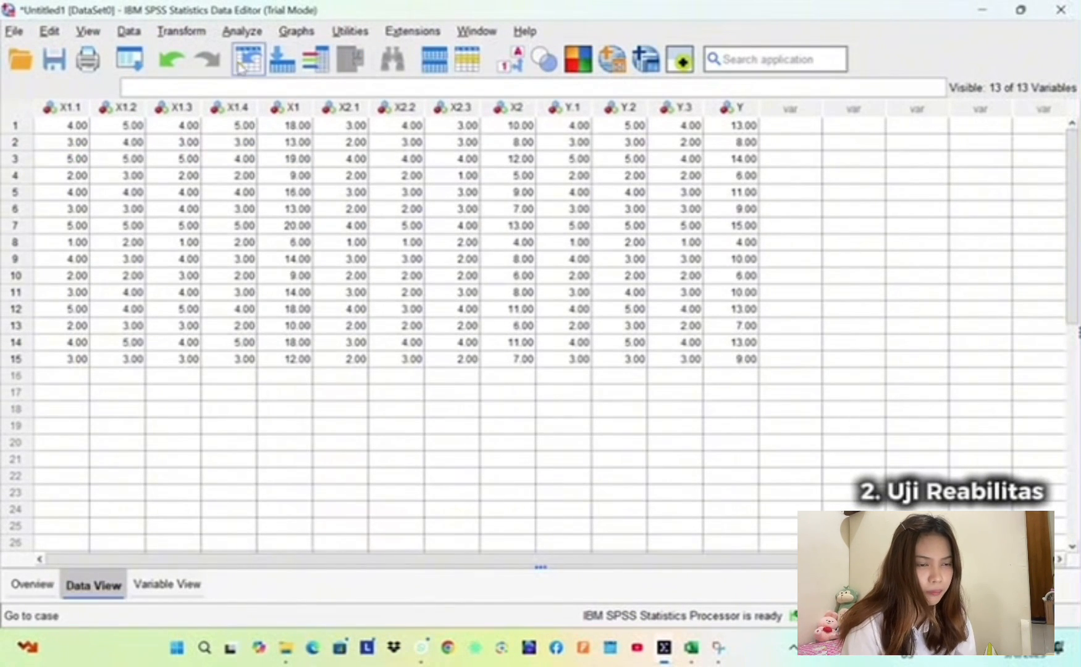
click(239, 33)
mouse_move(357, 399)
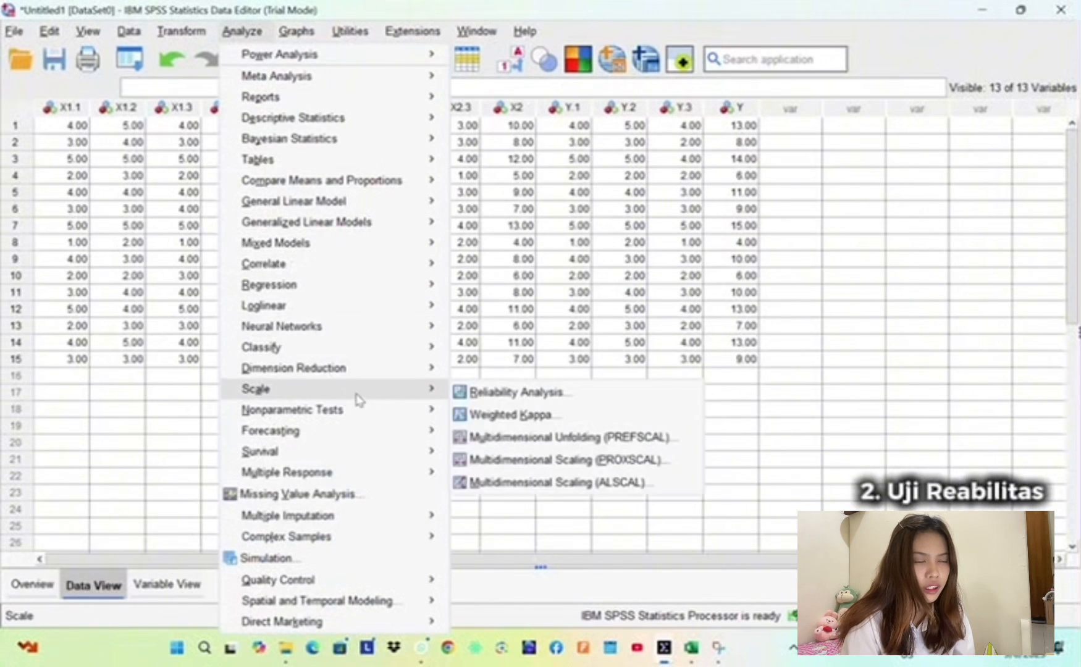
click(464, 394)
drag(558, 248, 554, 192)
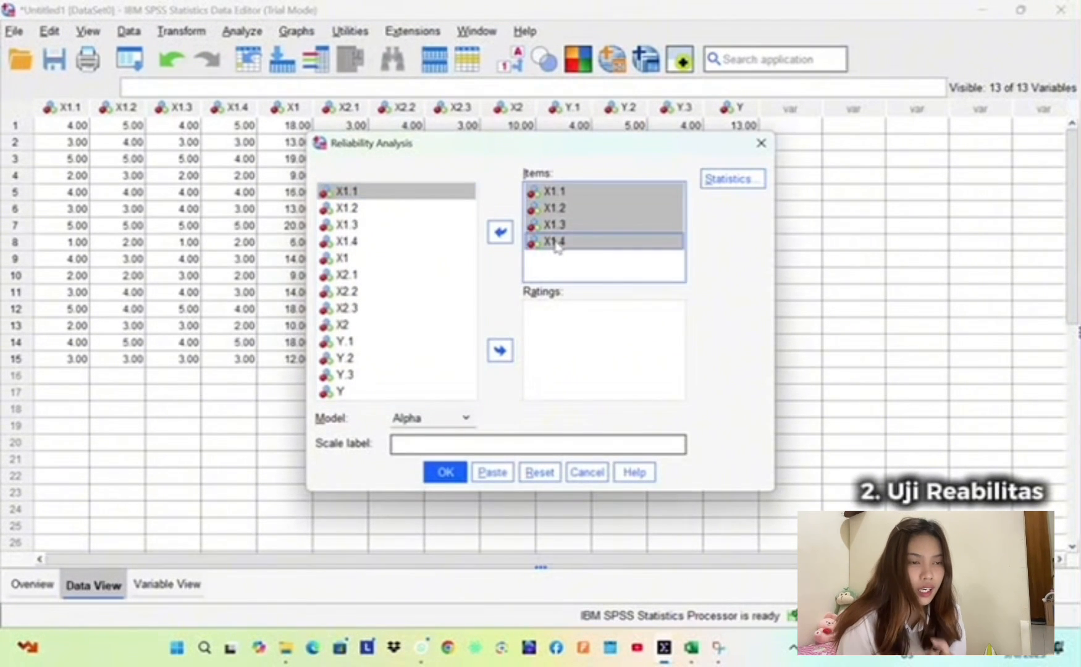
click(500, 233)
- Run the Alpha reliability analysis on items X2.1, X2.2 and X2.3, and select its Reliability Statistics table
click(395, 275)
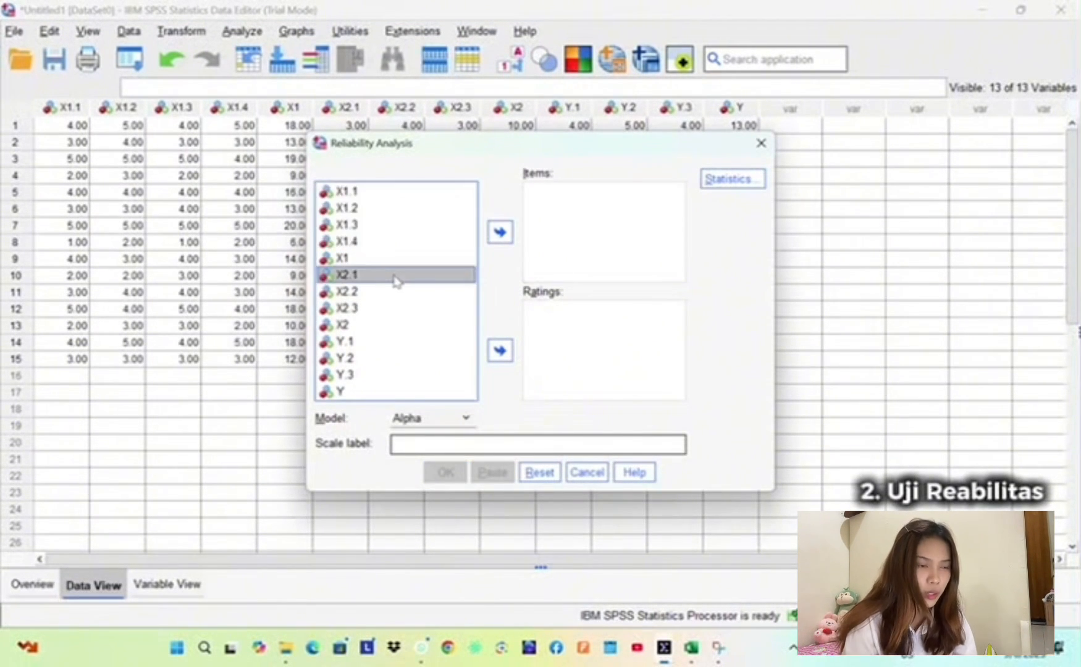
key(shift+Down)
key(shift+Down)
click(498, 241)
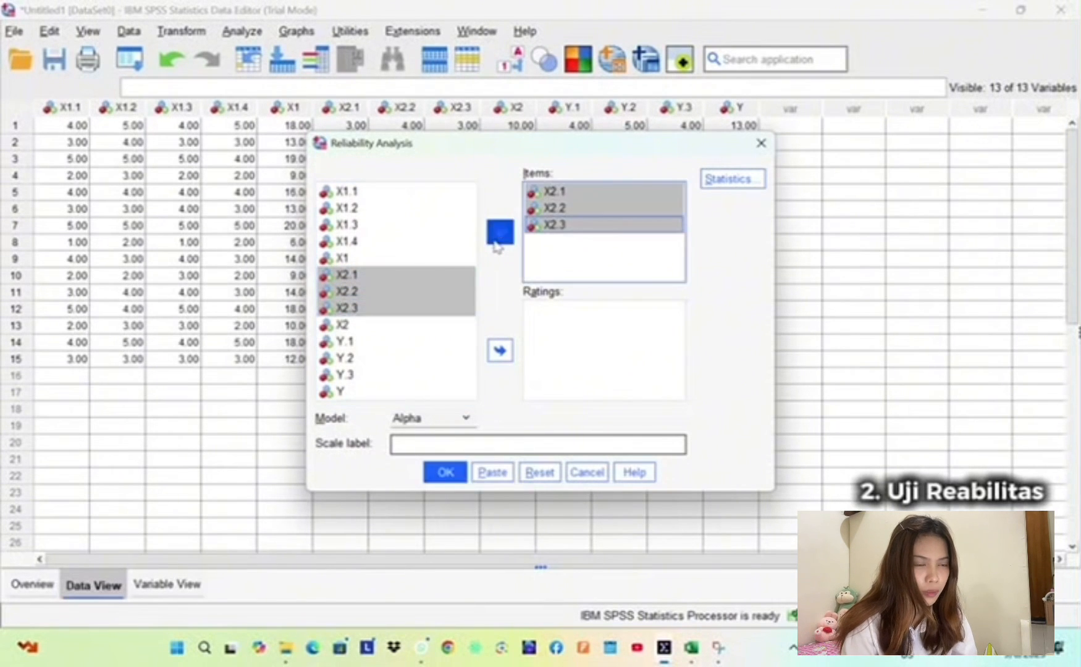
click(438, 469)
click(346, 537)
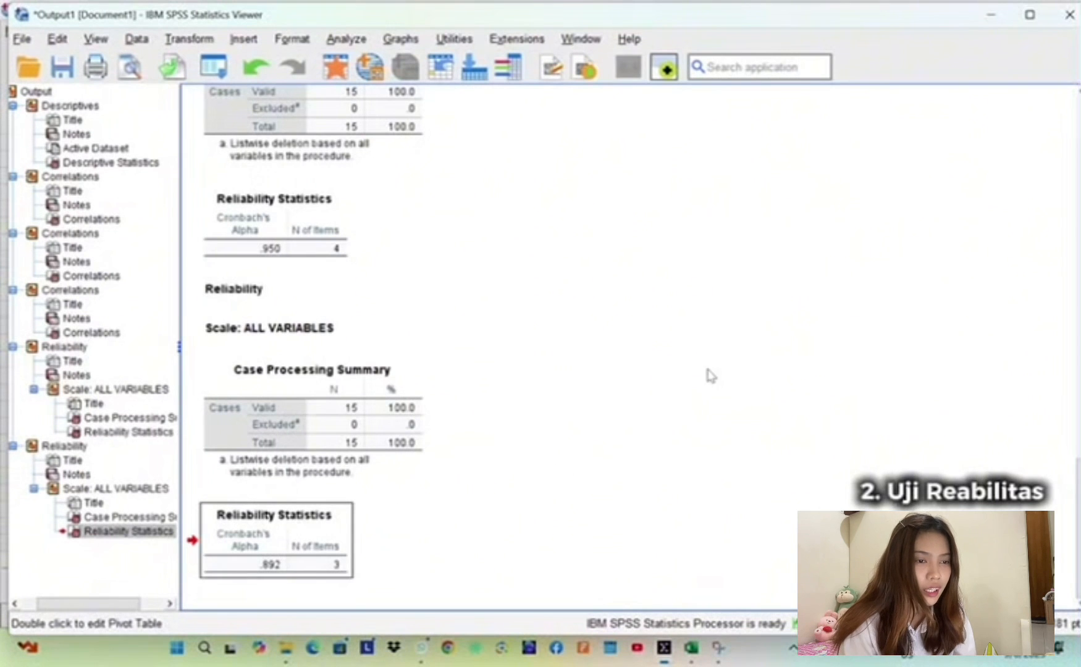
- Reopen the reliability analysis setup and remove X2.1, X2.2 and X2.3 from the items
click(350, 40)
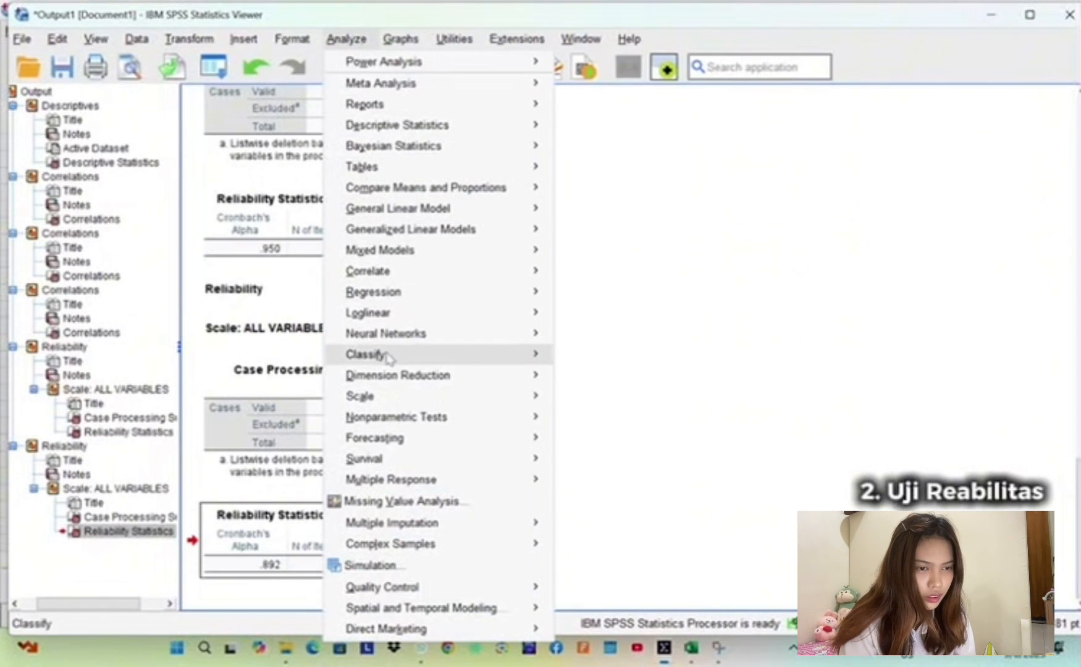
mouse_move(416, 395)
click(620, 398)
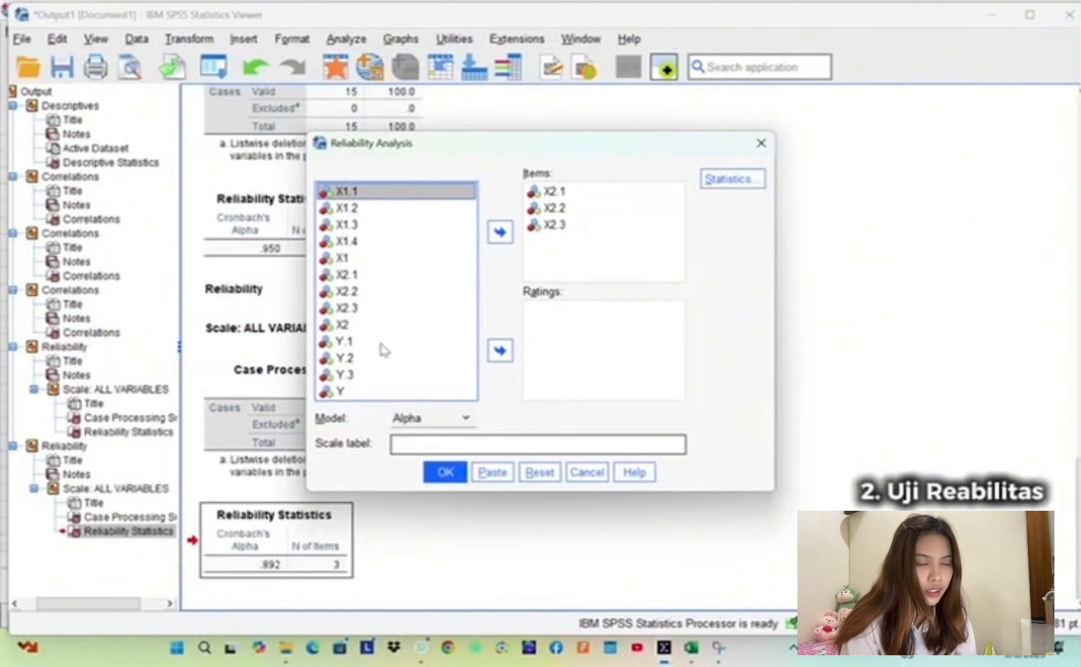
click(596, 228)
key(ctrl+a)
click(500, 232)
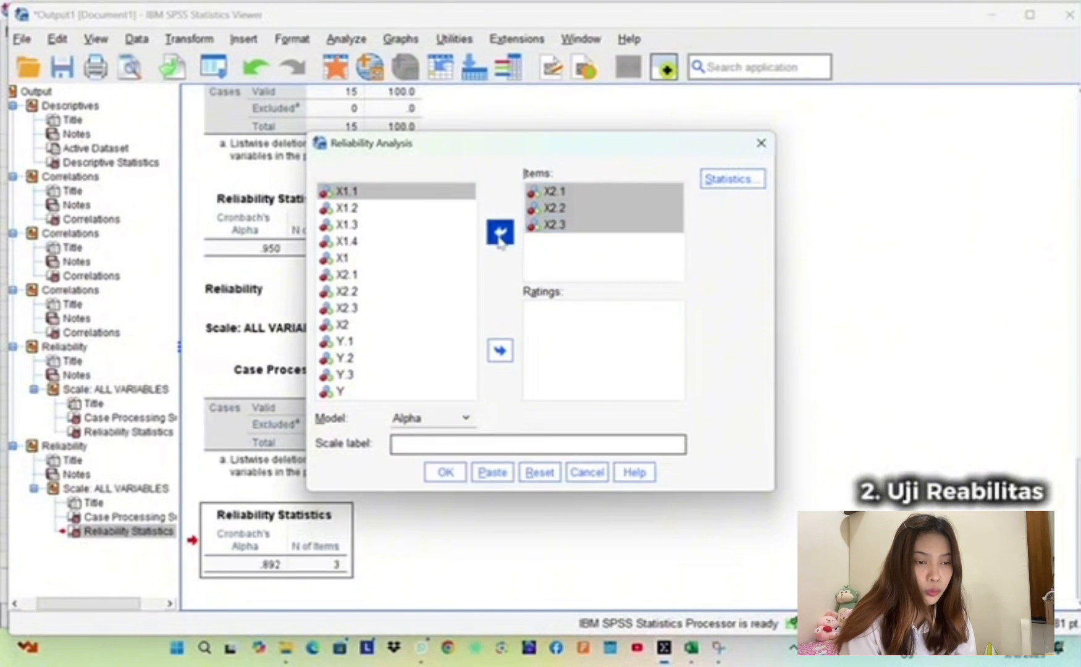
- Run the Alpha reliability analysis on items Y.1, Y.2 and Y.3
click(363, 342)
key(shift+Down)
key(shift+Down)
click(502, 232)
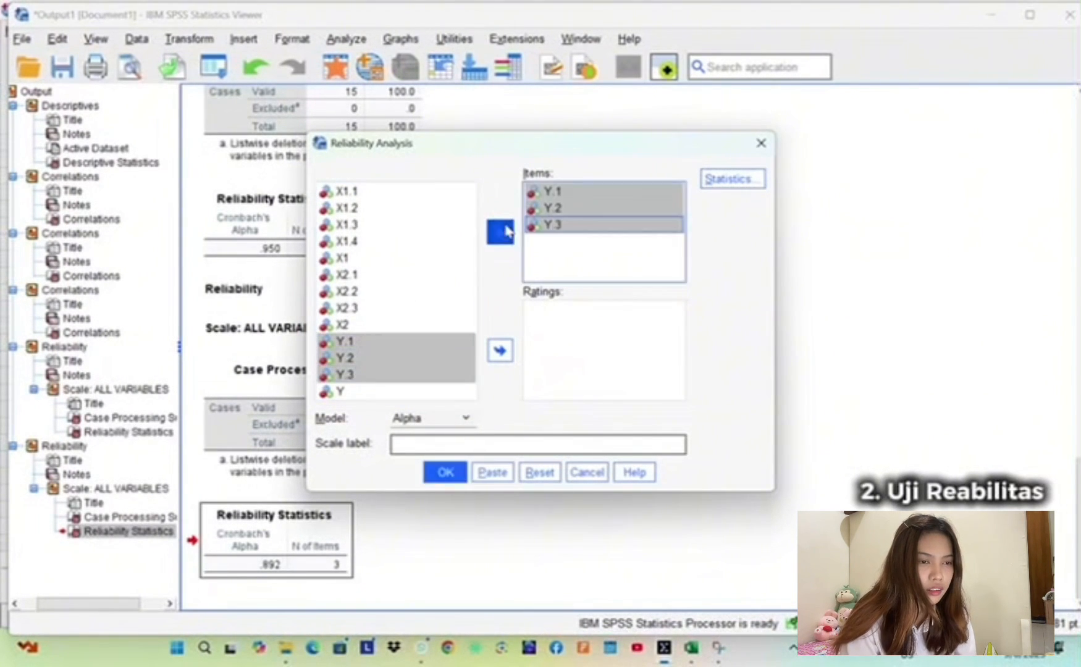
click(445, 472)
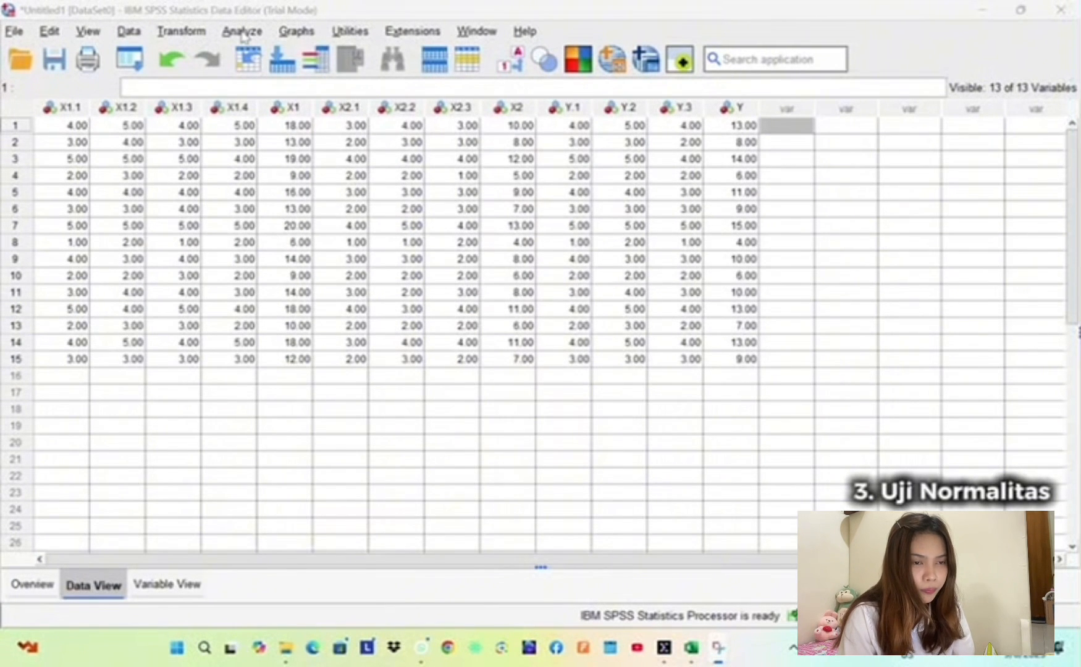
- Start a linear regression for the normality test with Y as the dependent variable
click(243, 32)
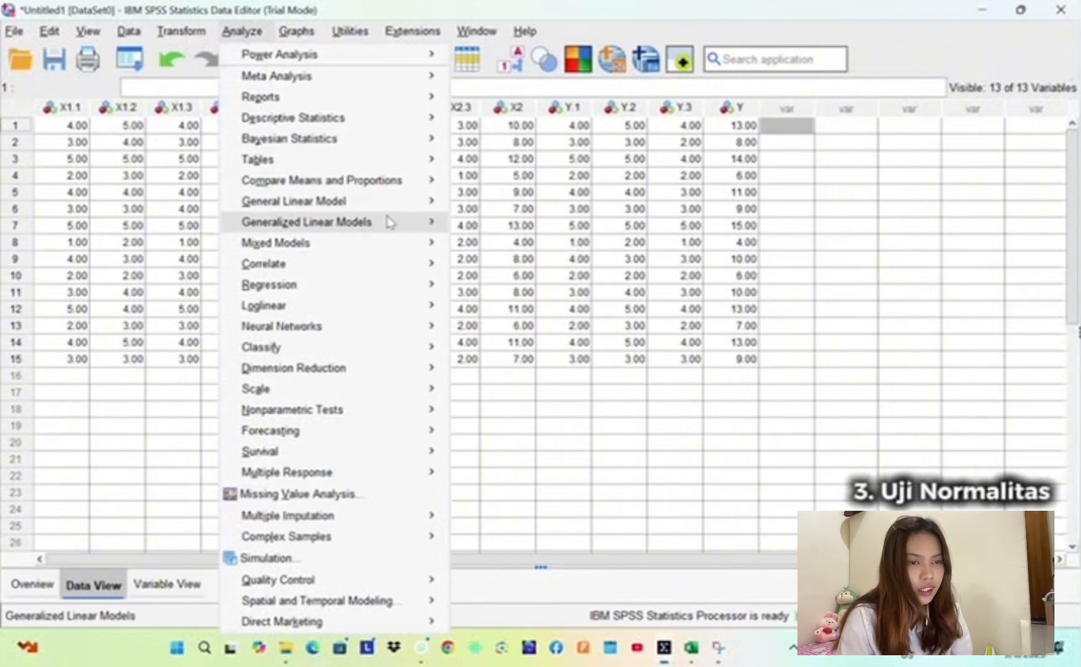
mouse_move(423, 272)
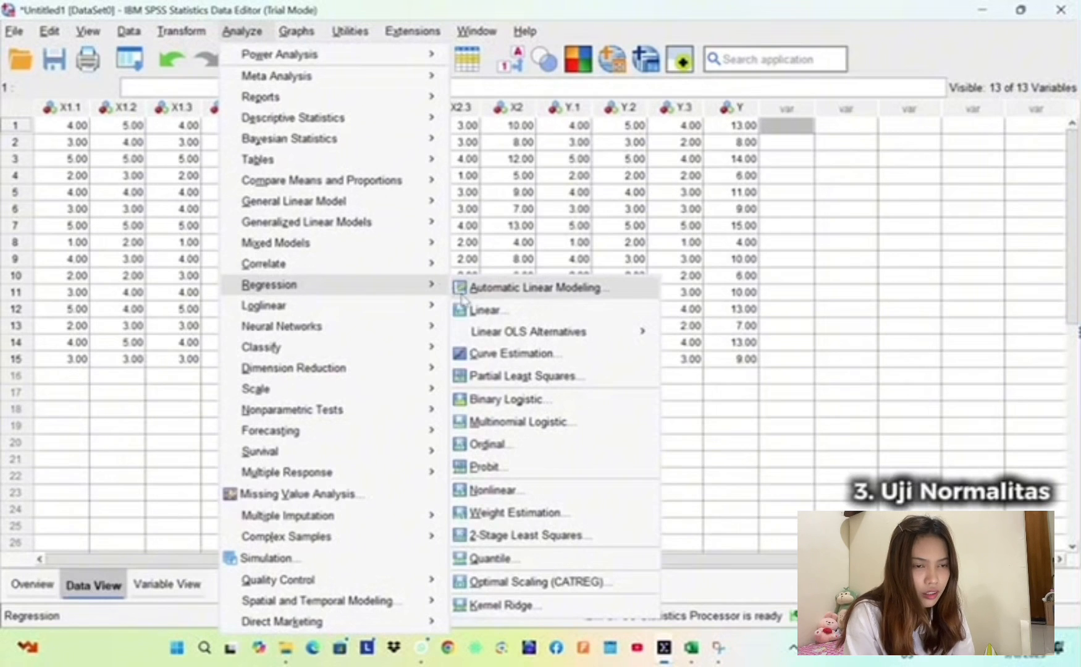
click(475, 310)
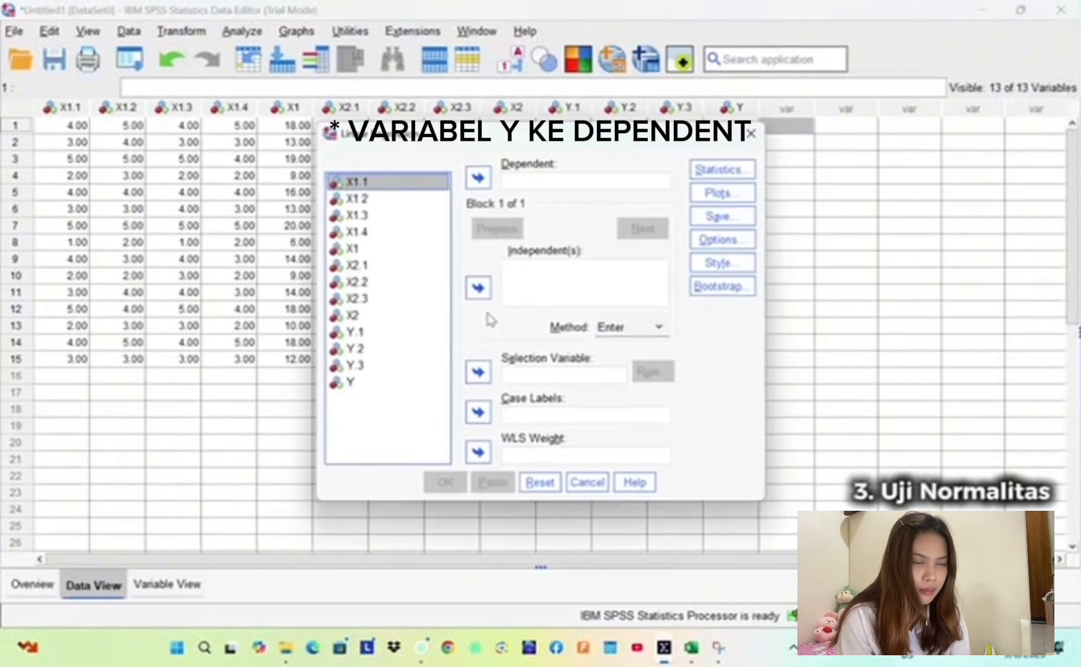
click(366, 382)
click(479, 178)
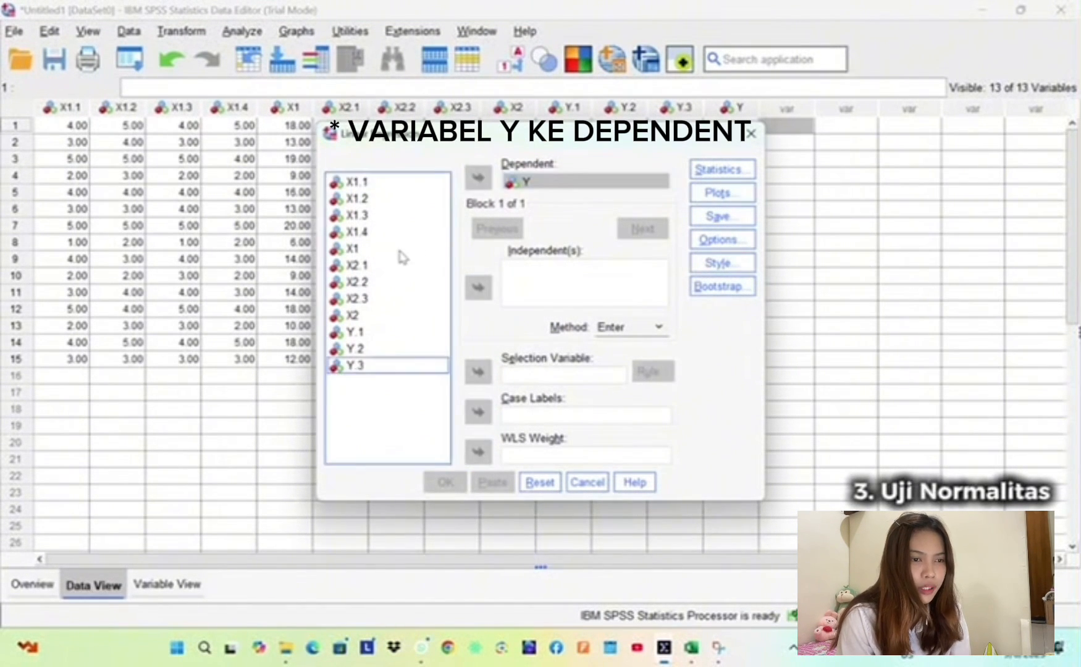
- Add X1 and X2 as the independent variables of the linear regression
click(399, 249)
click(479, 289)
click(352, 315)
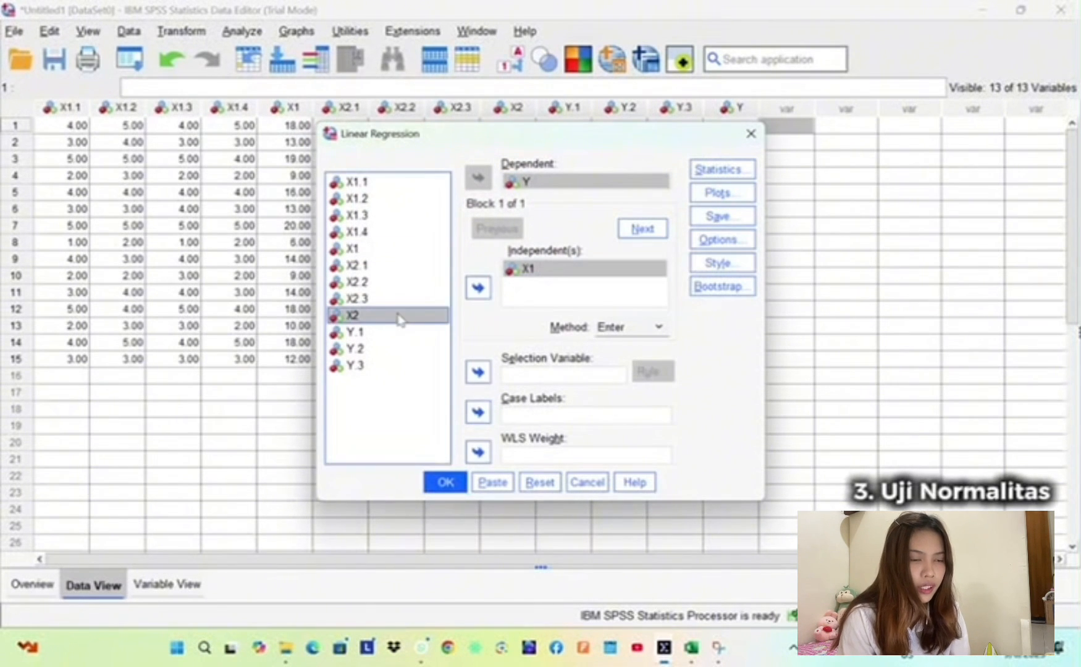
click(479, 288)
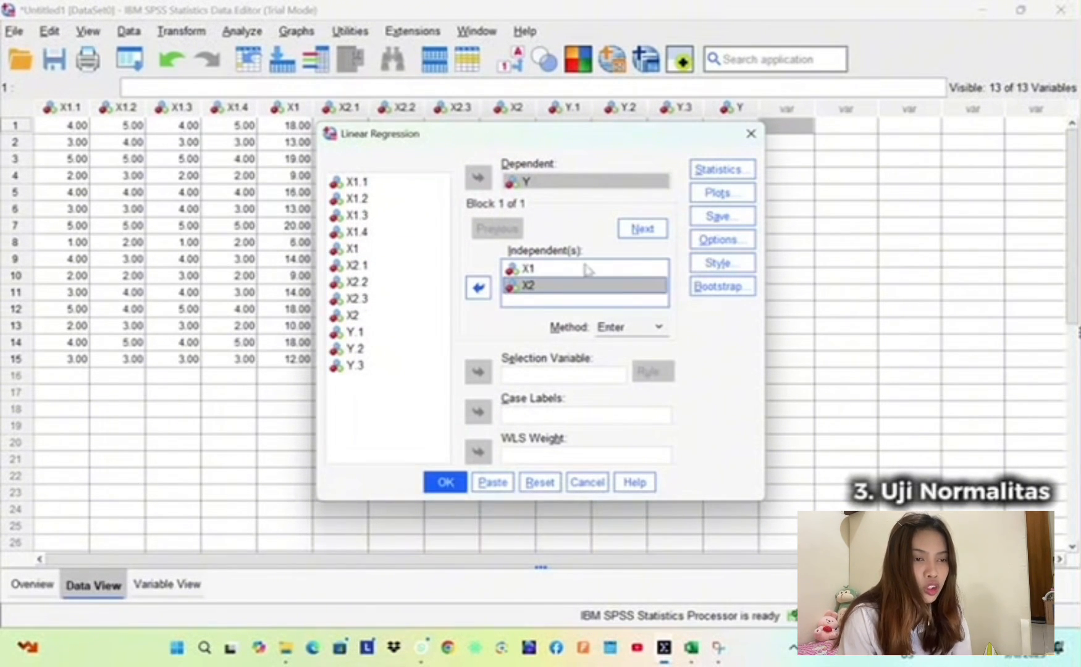
- Run the linear regression with unstandardized residuals saved, and return to the data to check the new residual column
click(718, 224)
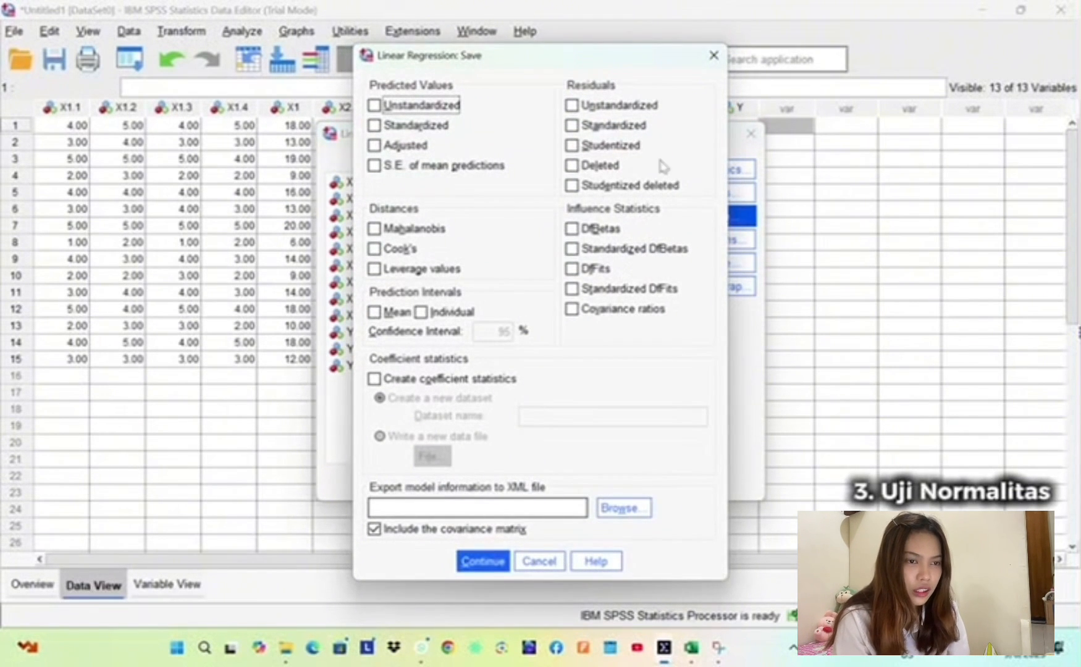
click(572, 106)
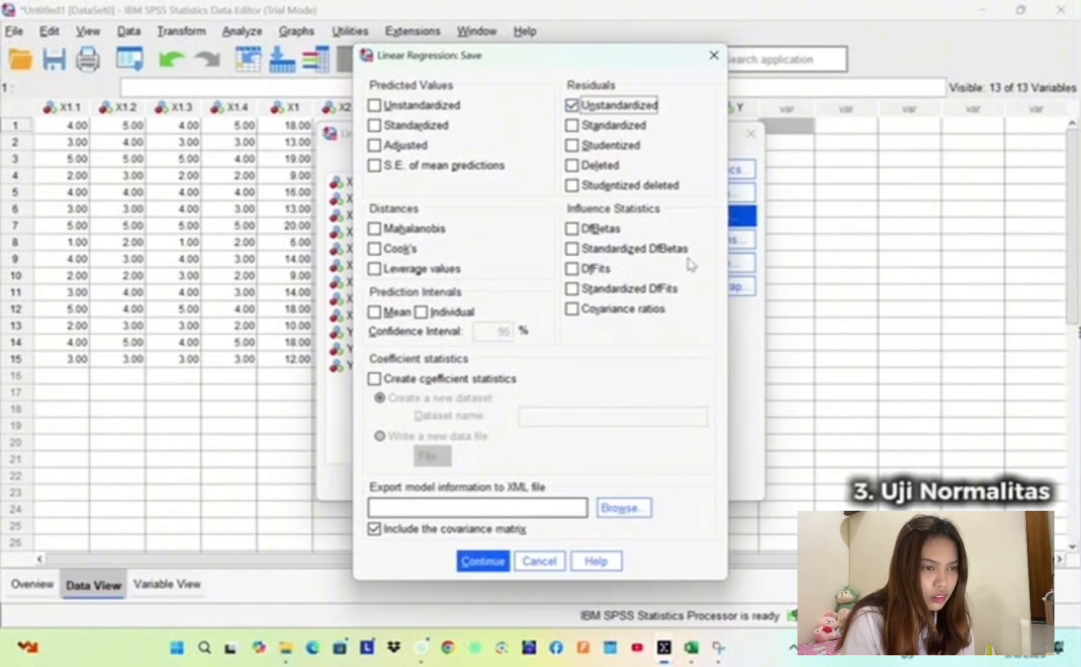
click(488, 567)
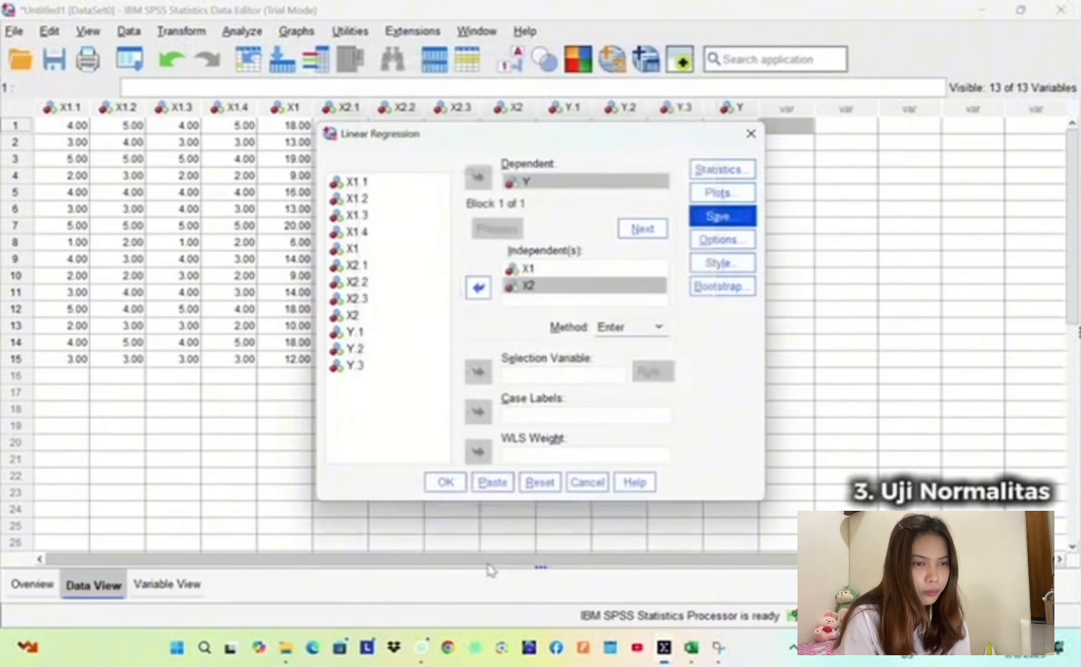
click(446, 482)
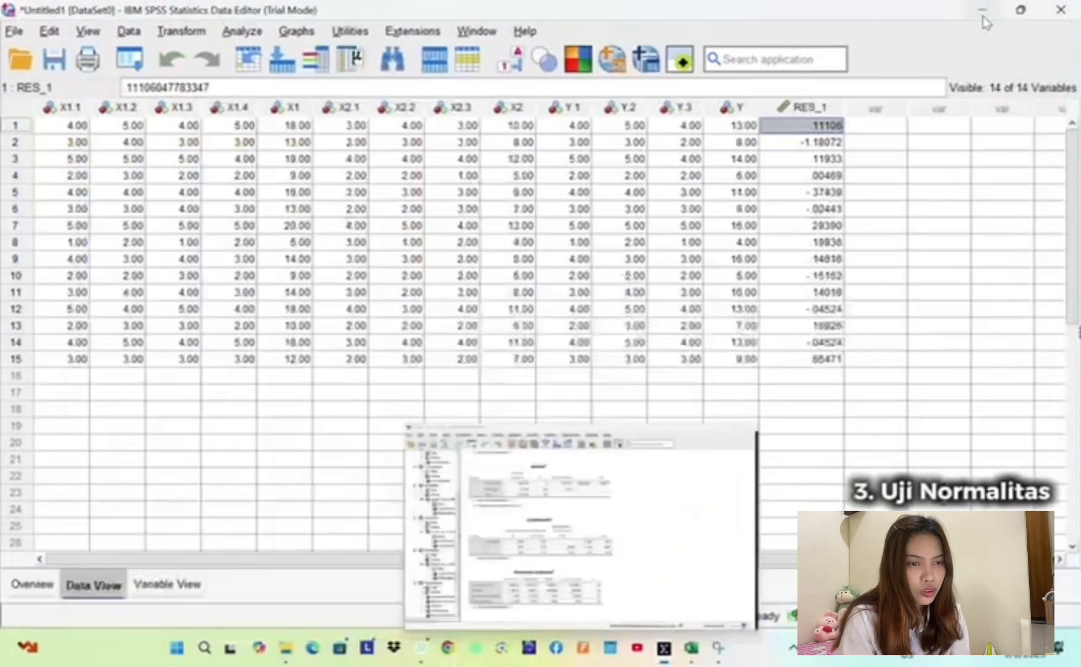
click(991, 15)
click(796, 108)
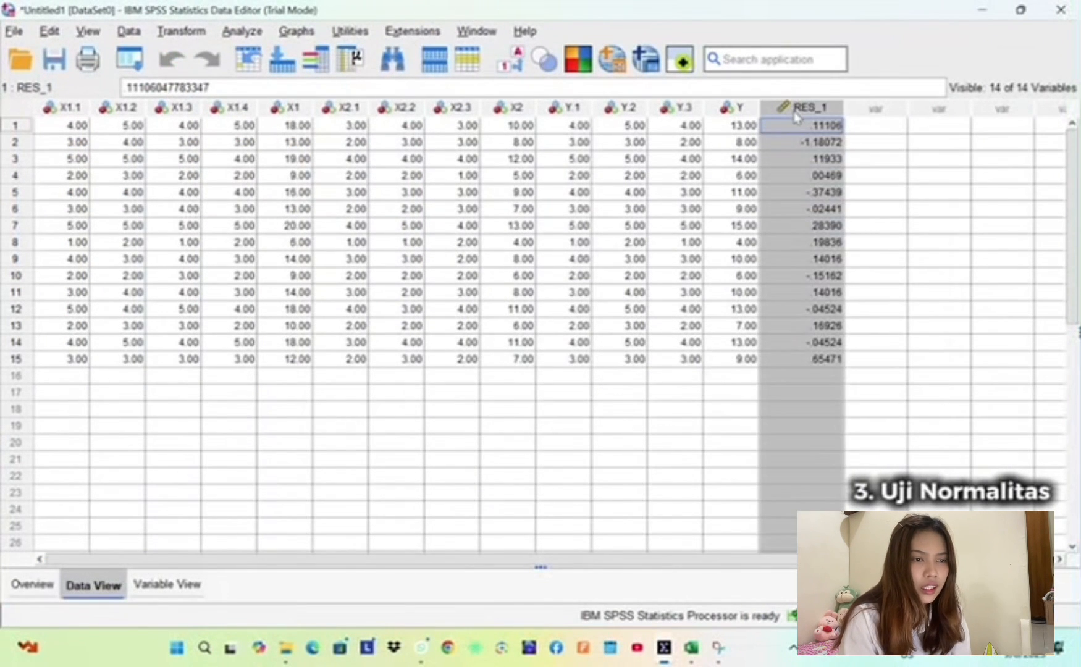
click(876, 259)
- Run the legacy one-sample Kolmogorov-Smirnov test on X1, X2 and Y against the normal distribution, and review the result table
click(242, 31)
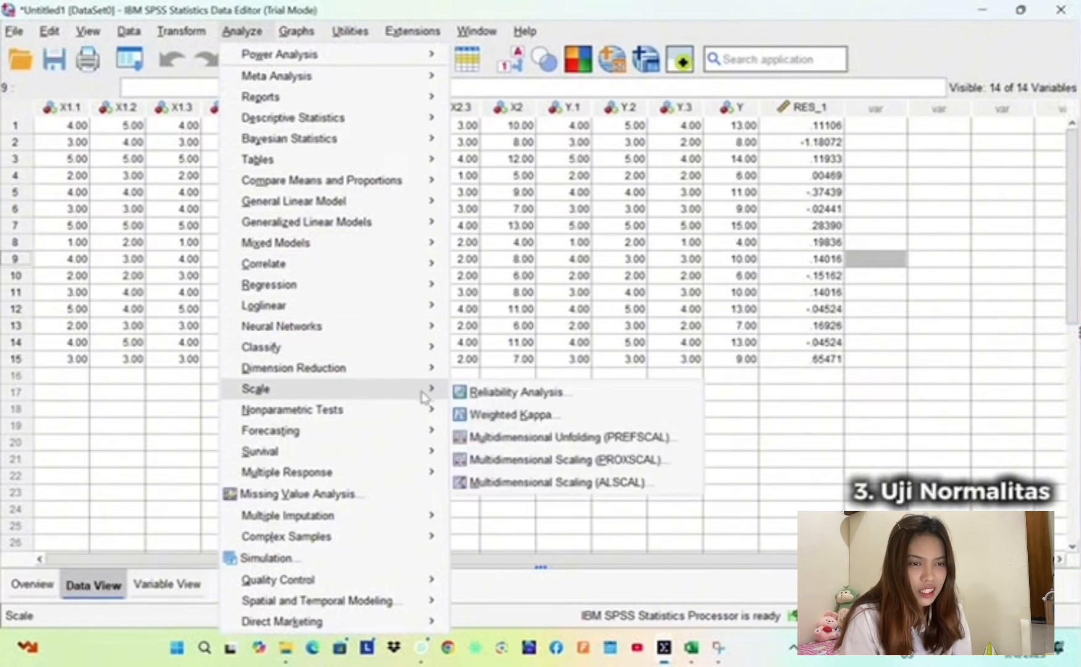
mouse_move(432, 409)
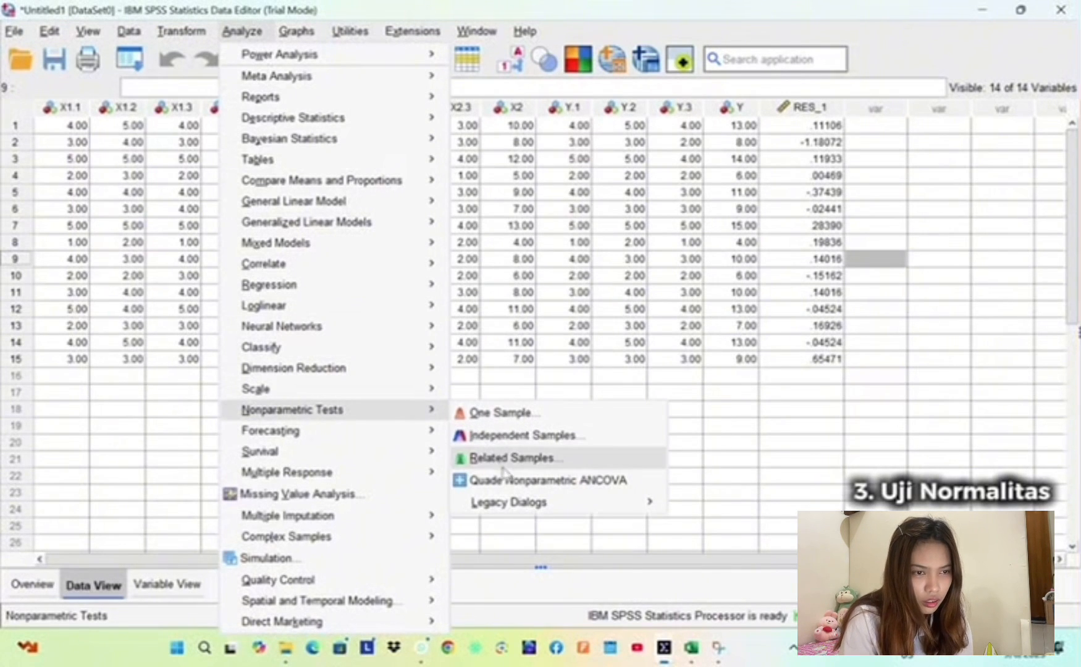
mouse_move(520, 504)
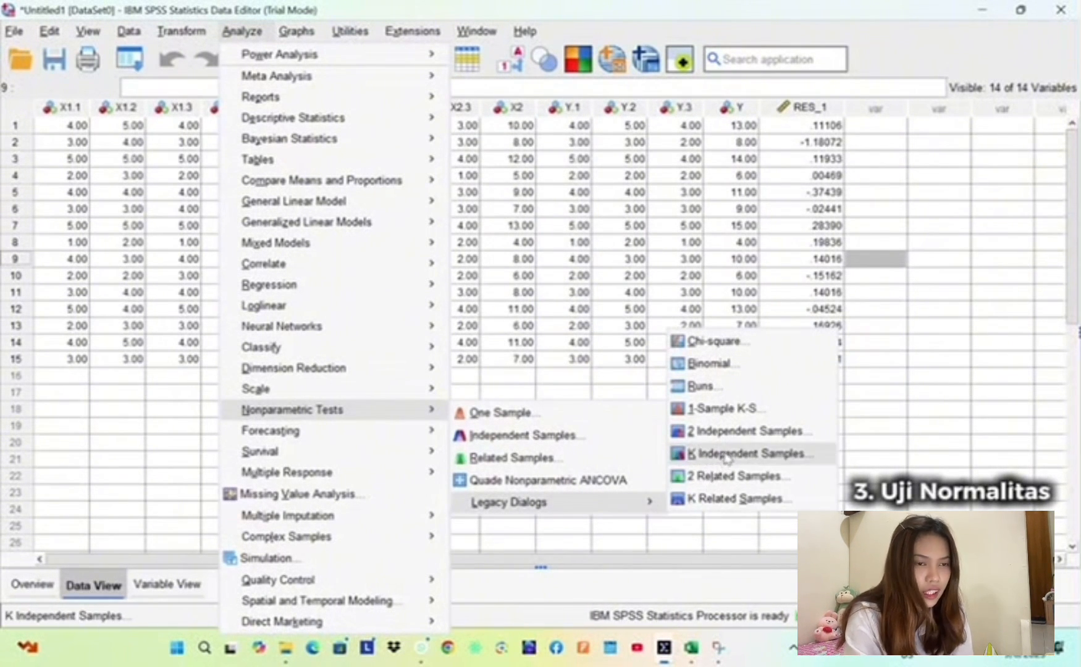
click(752, 421)
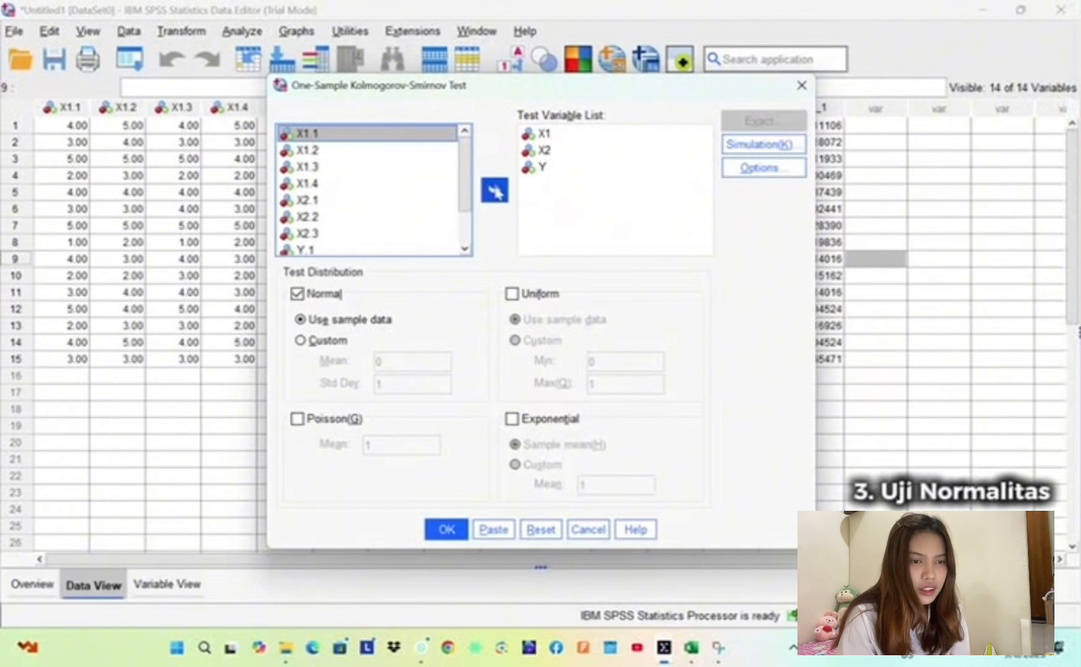
click(438, 536)
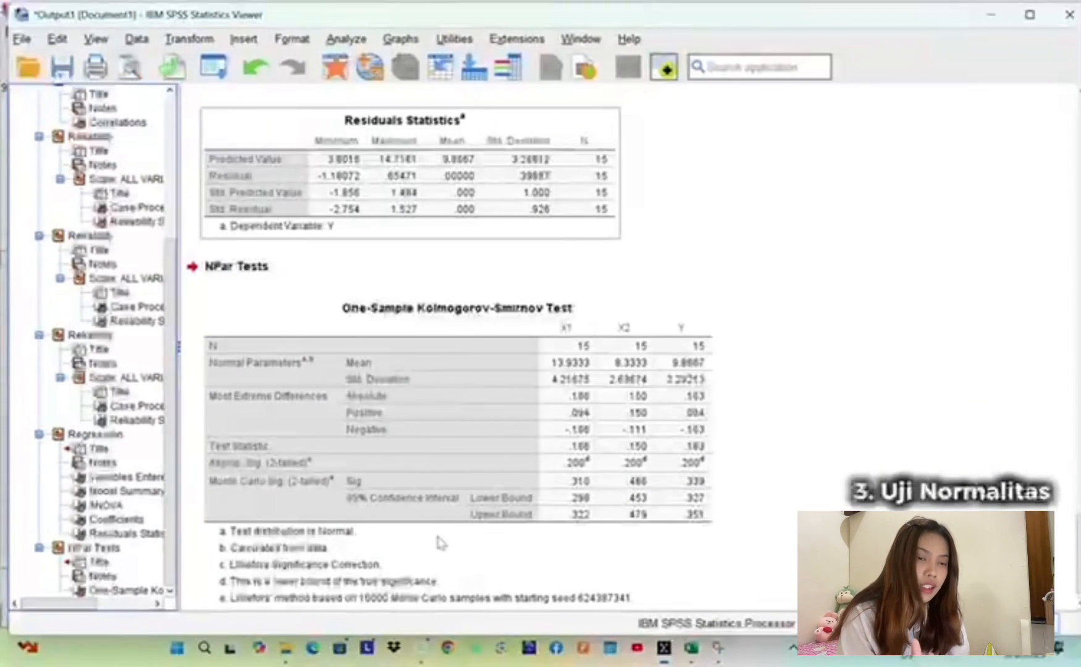
click(440, 543)
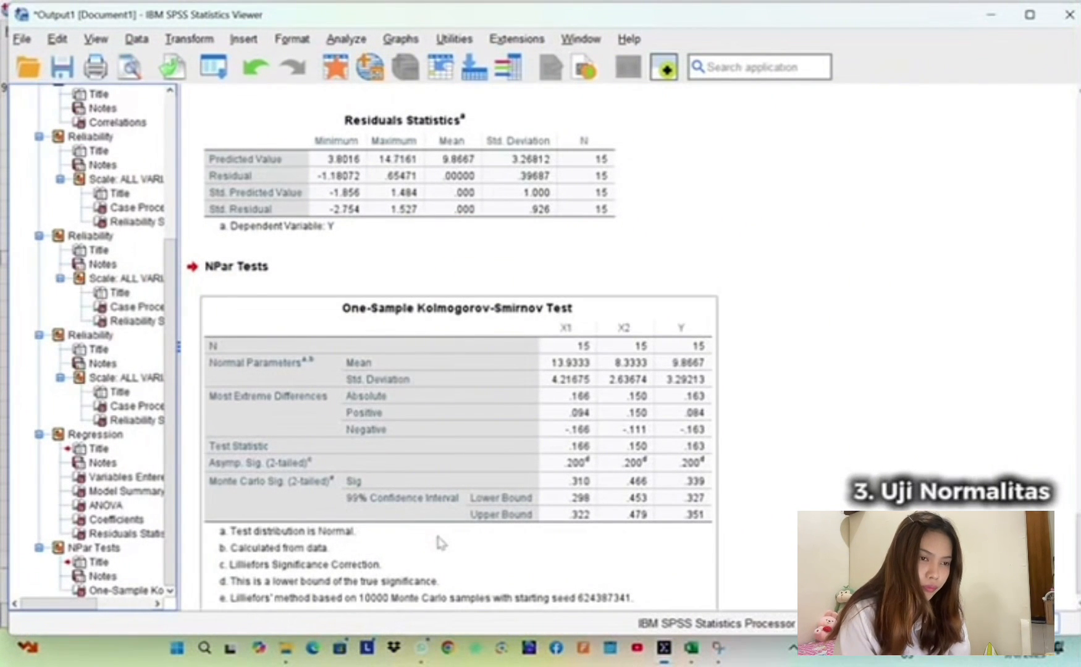
scroll(440, 541, down, 1)
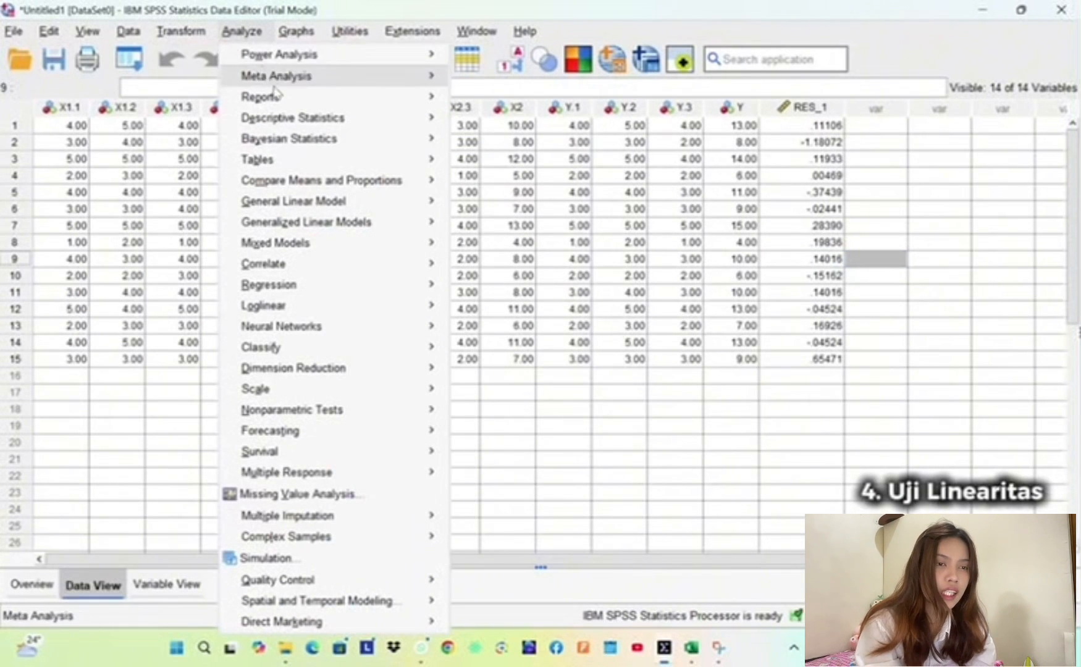
- Start a Means comparison for the linearity test with Y in the dependent list
mouse_move(345, 189)
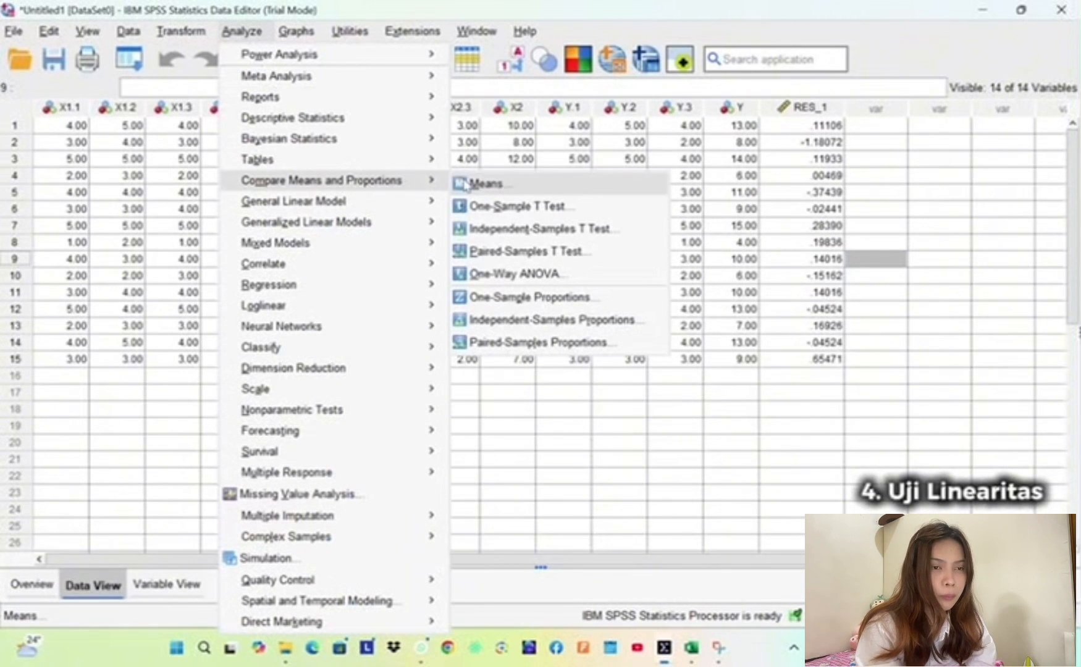
click(506, 184)
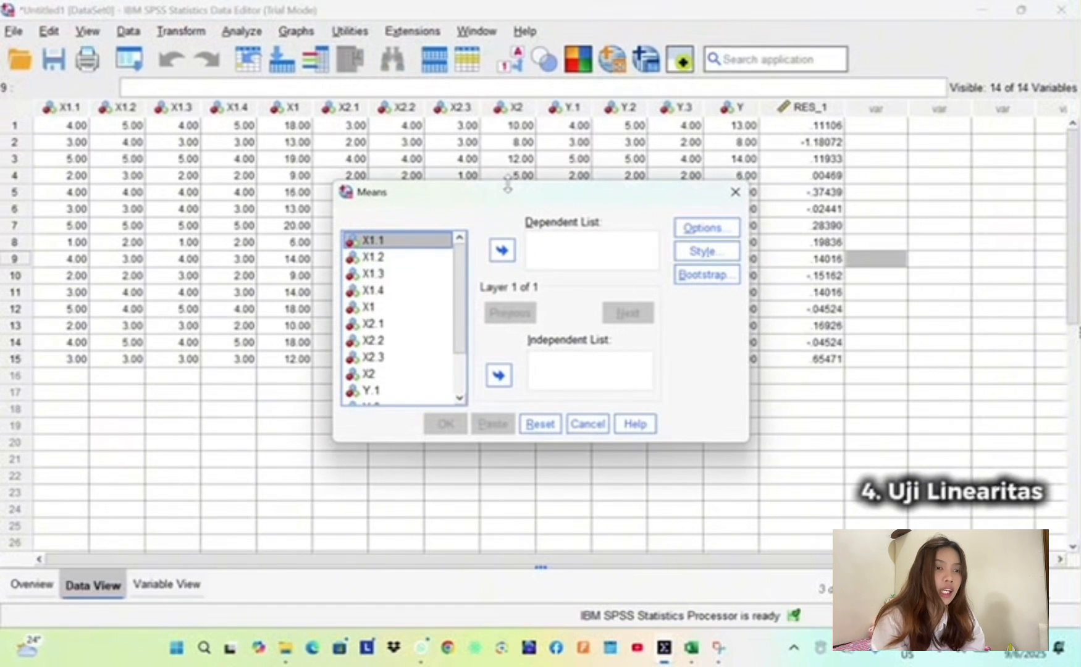
drag(466, 279, 467, 366)
click(422, 379)
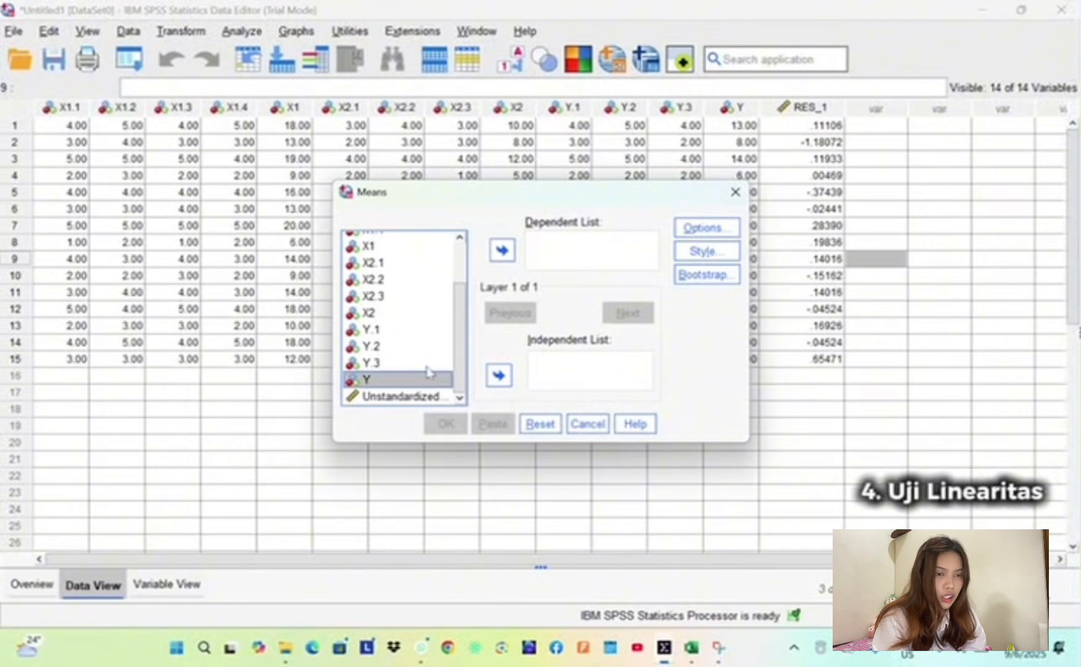
click(502, 250)
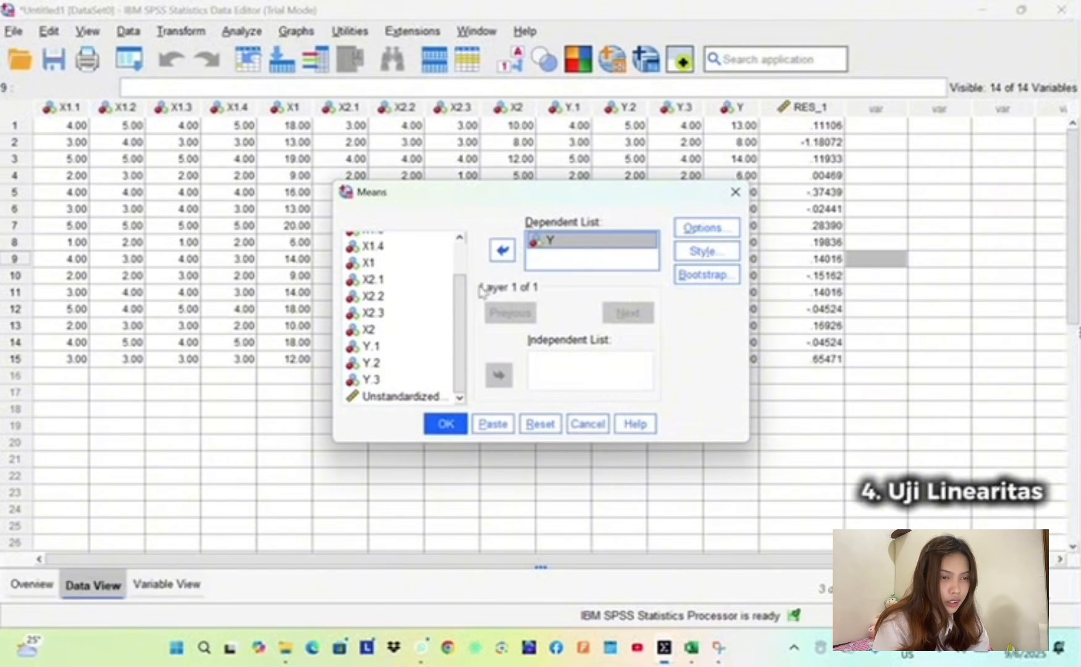
- Add X1 and X2 to the independent list of the Means comparison
drag(466, 326, 466, 212)
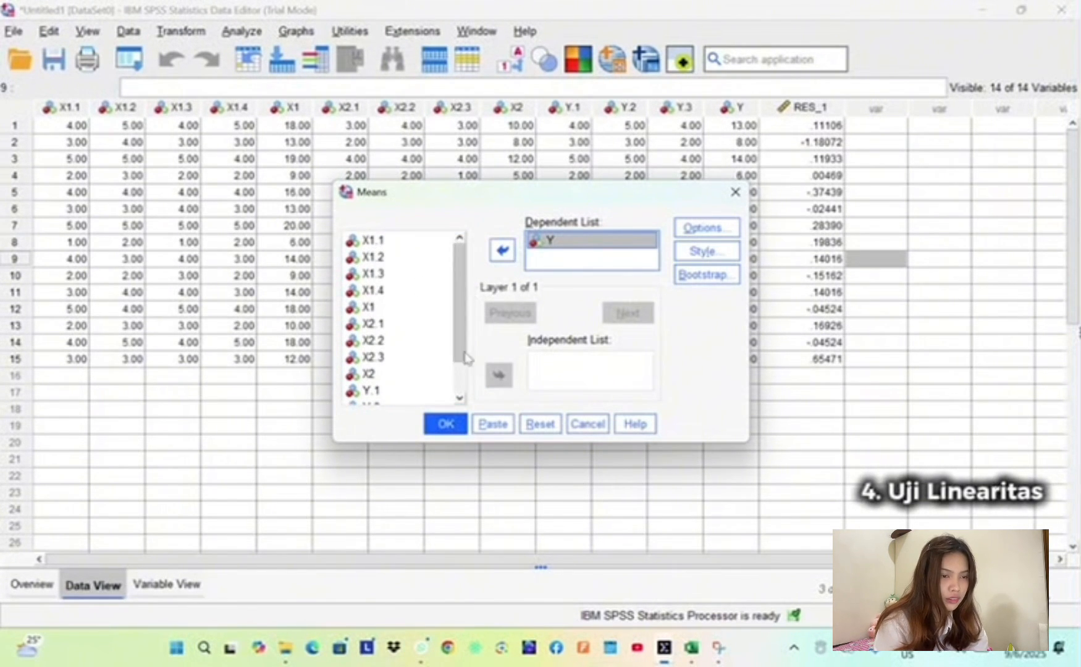
click(412, 309)
click(498, 376)
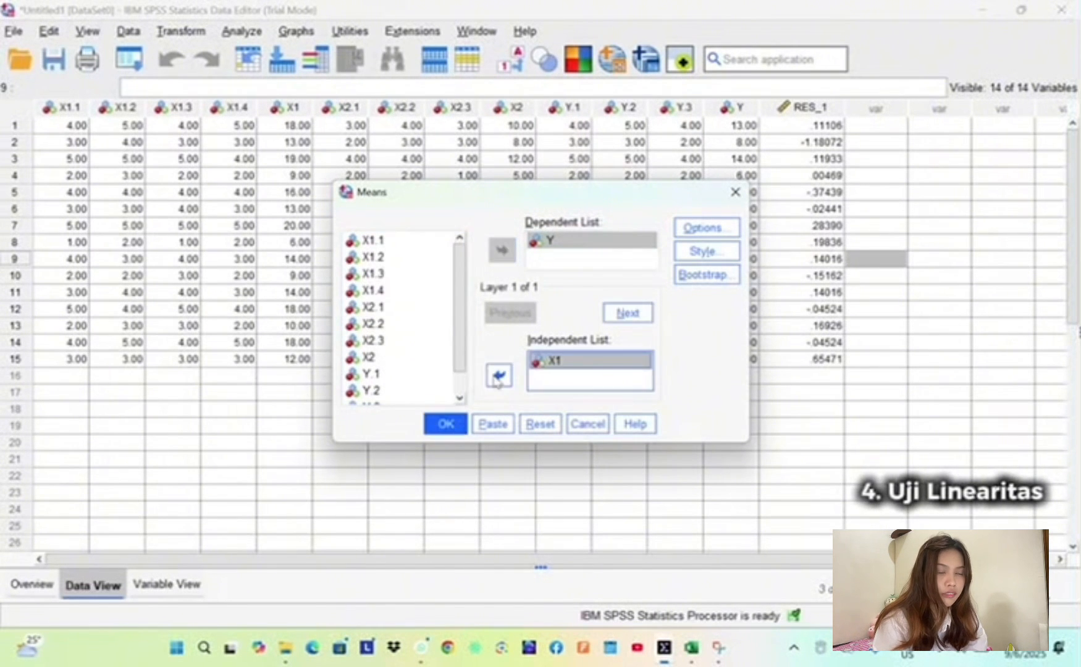
scroll(460, 353, down, 1)
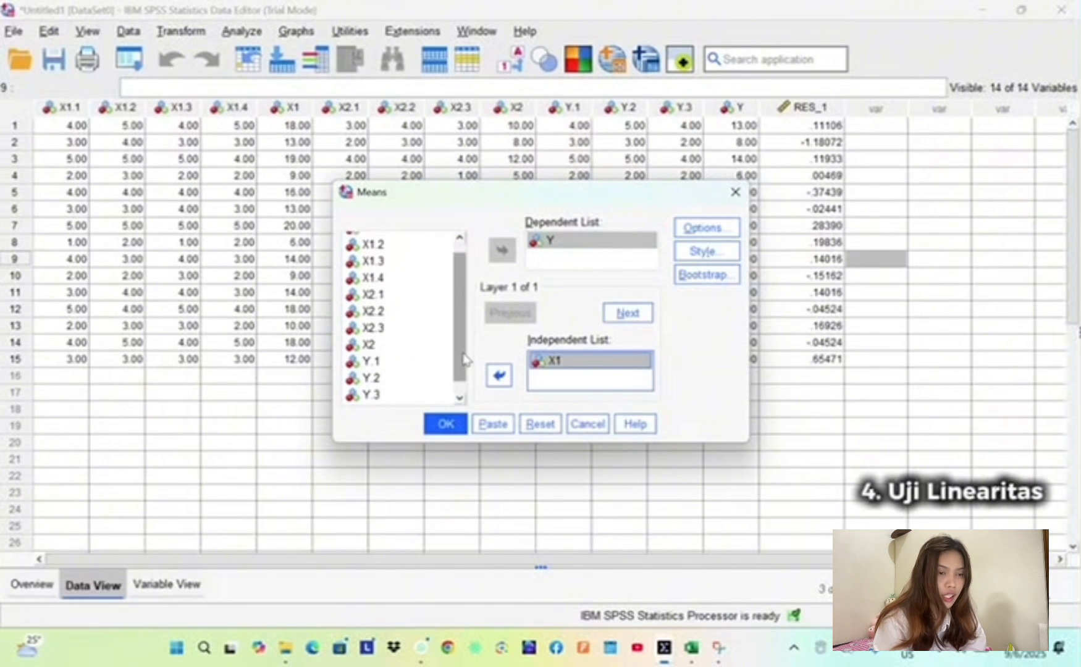
click(414, 339)
click(499, 376)
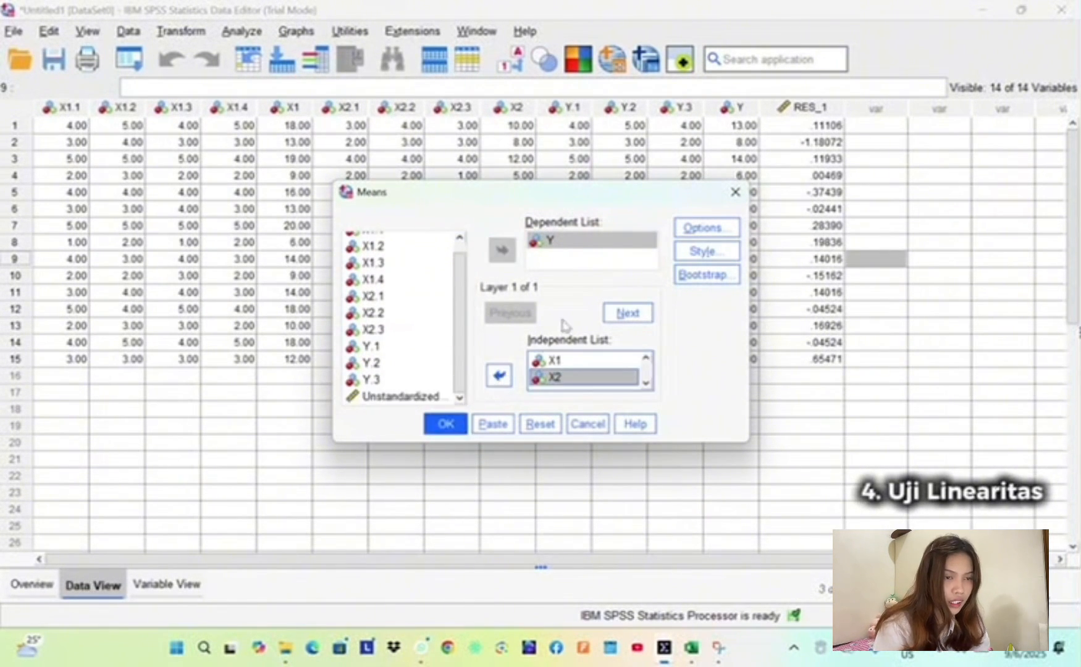
- Run the Means comparison with the test for linearity enabled, and review the resulting tables for Y against X1 and X2
click(687, 229)
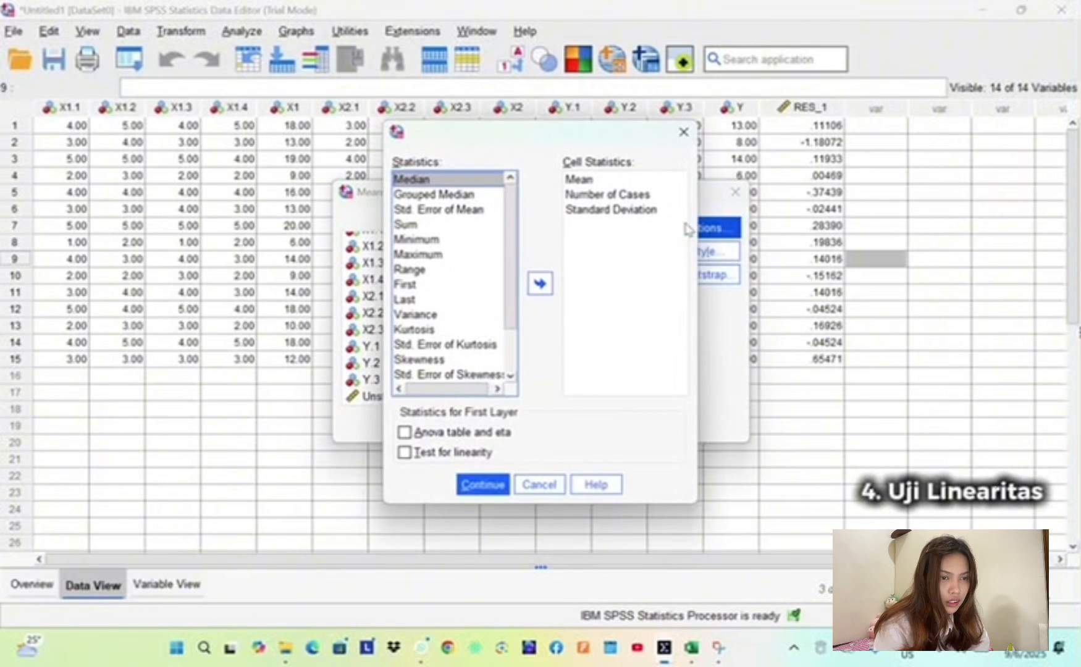
click(405, 453)
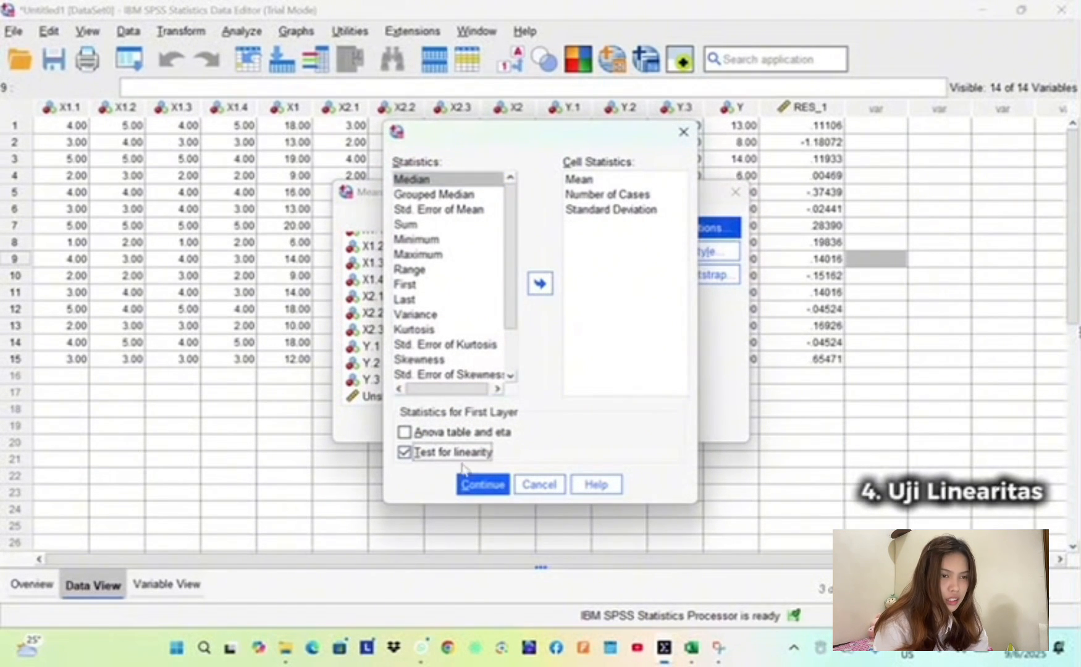
click(486, 486)
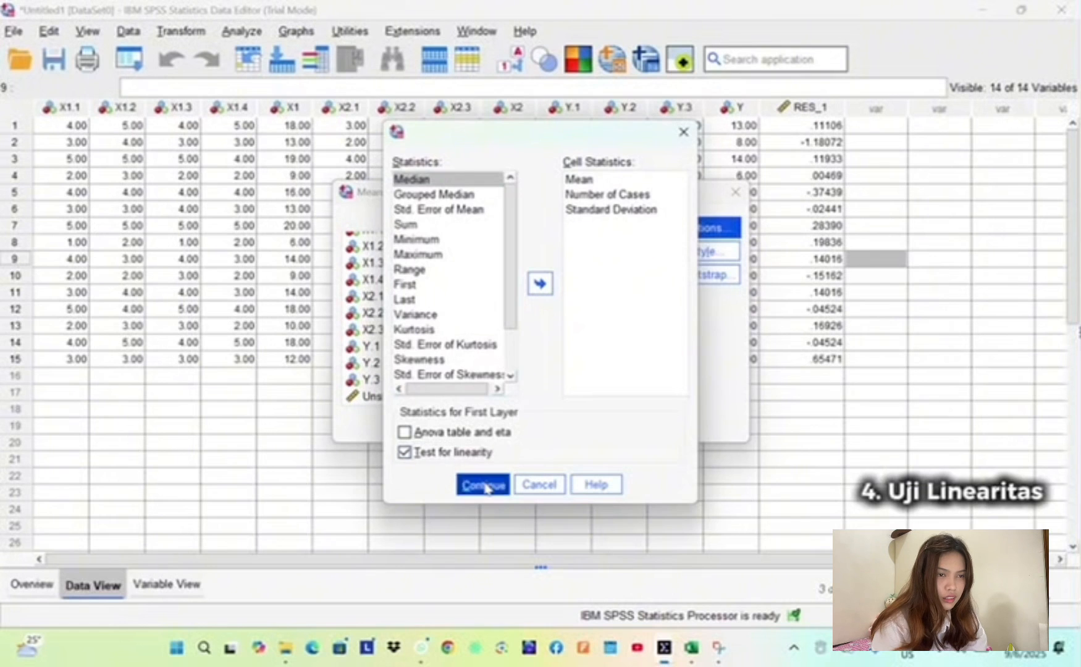
click(442, 424)
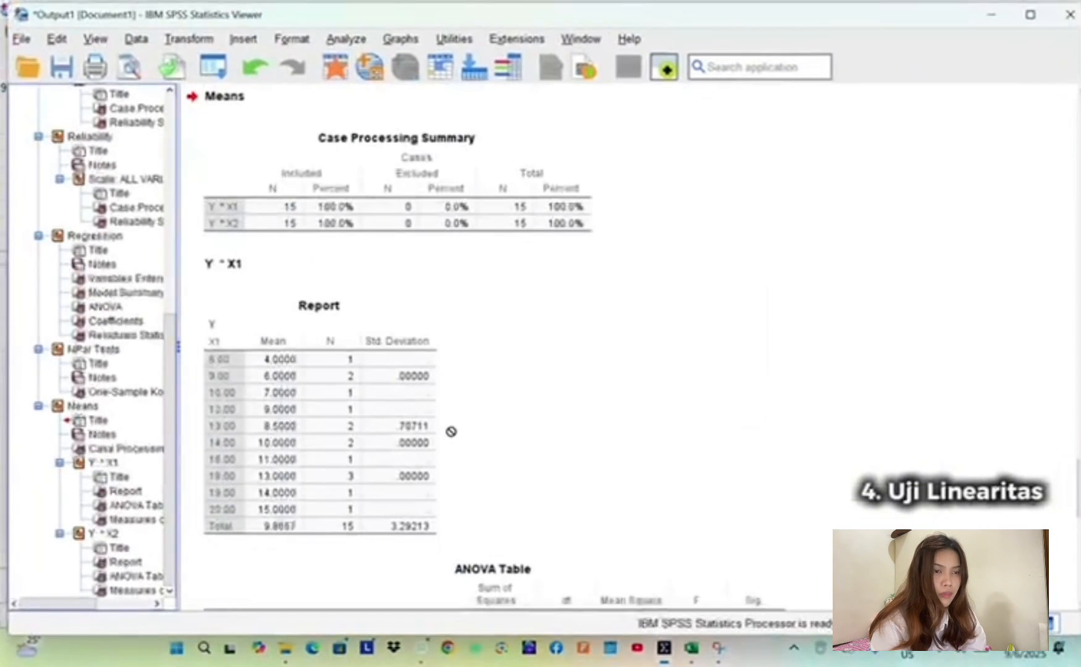
scroll(451, 432, down, 6)
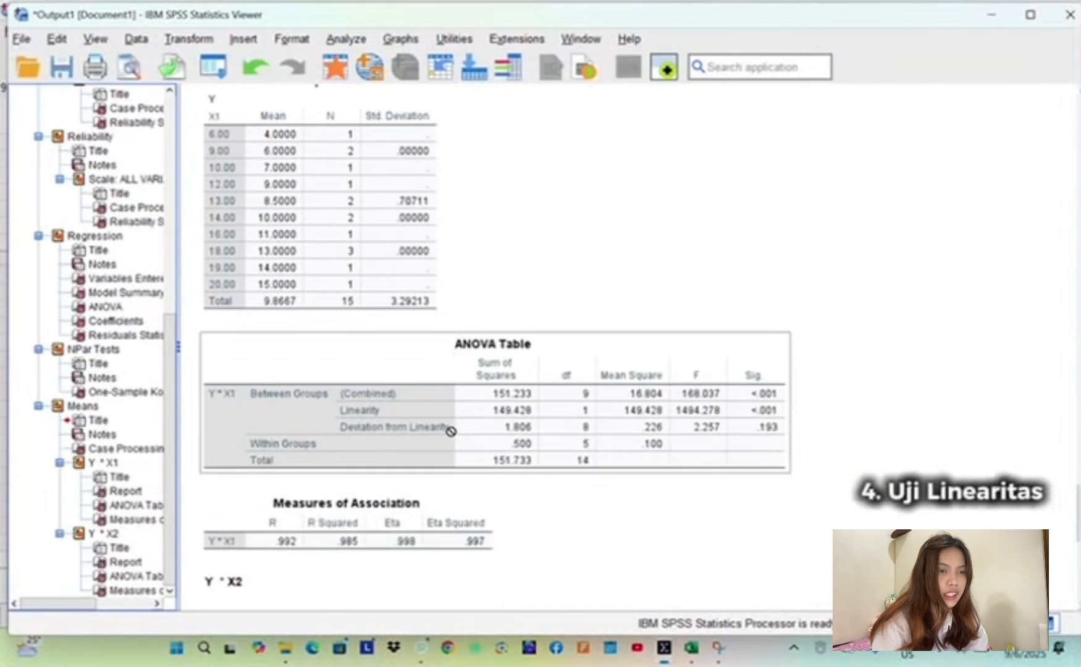
scroll(761, 361, down, 8)
scroll(762, 362, down, 6)
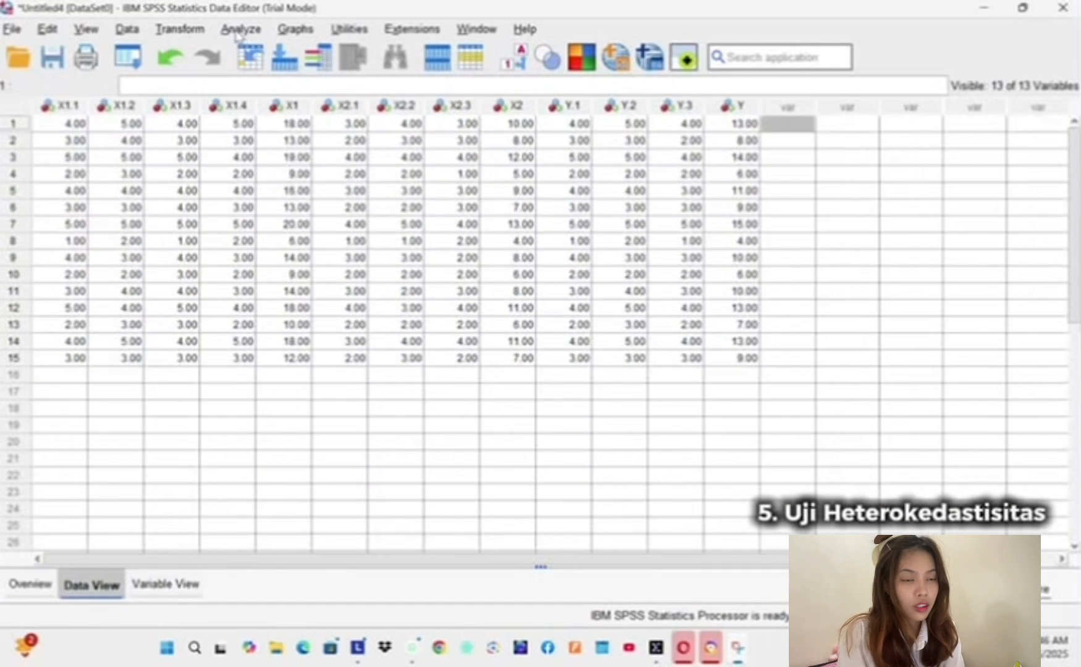
- Start a linear regression for the heteroscedasticity test with Y as the dependent variable
click(238, 31)
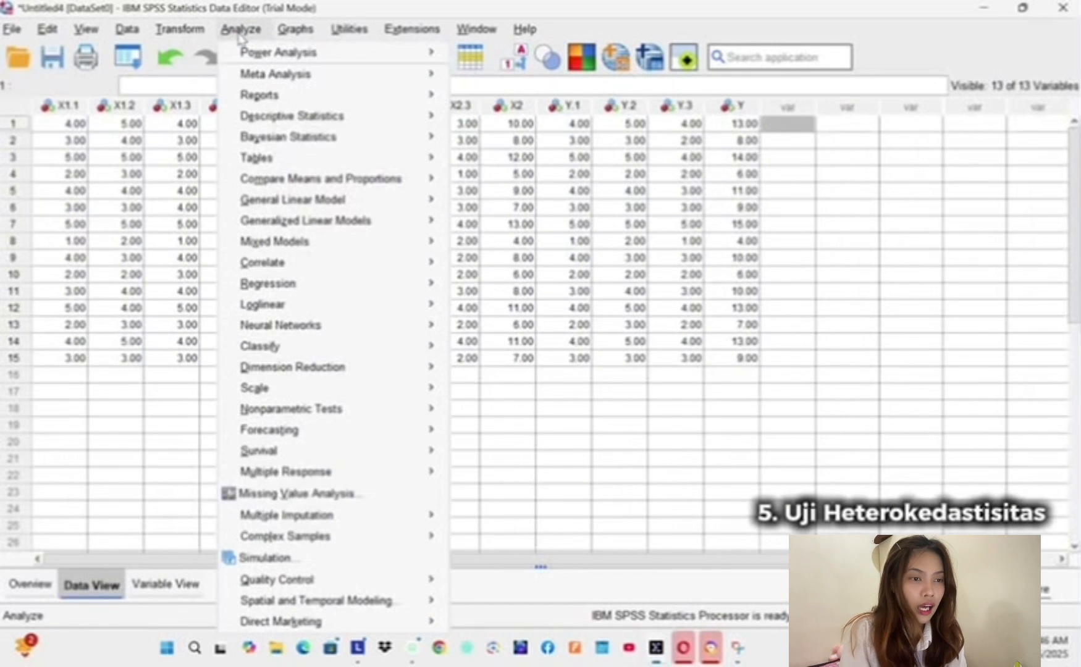
mouse_move(429, 283)
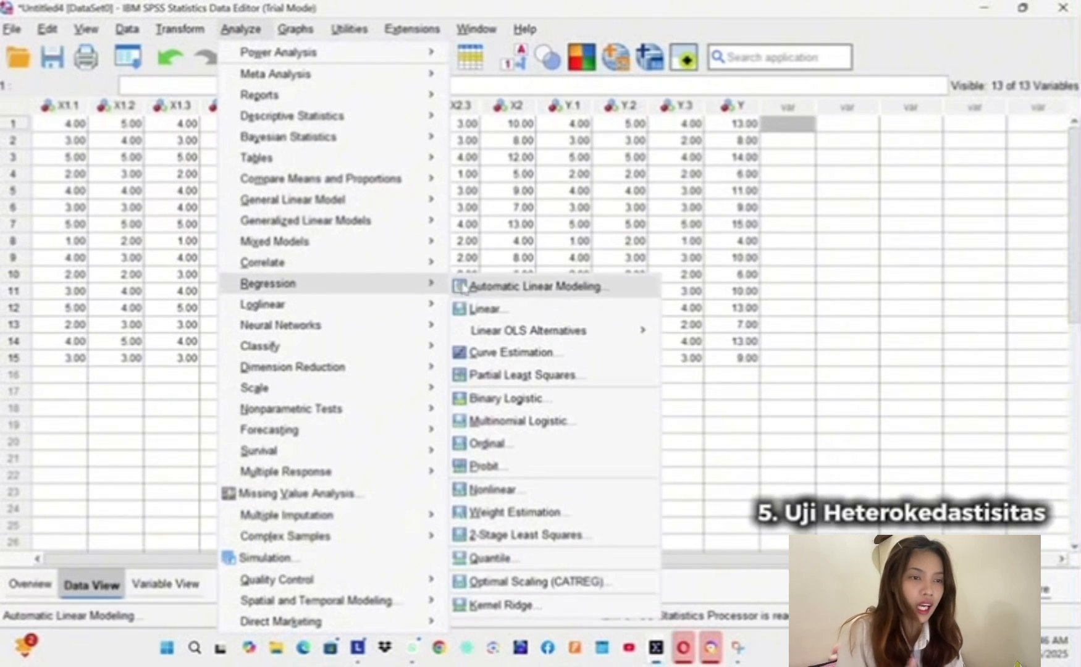
click(482, 308)
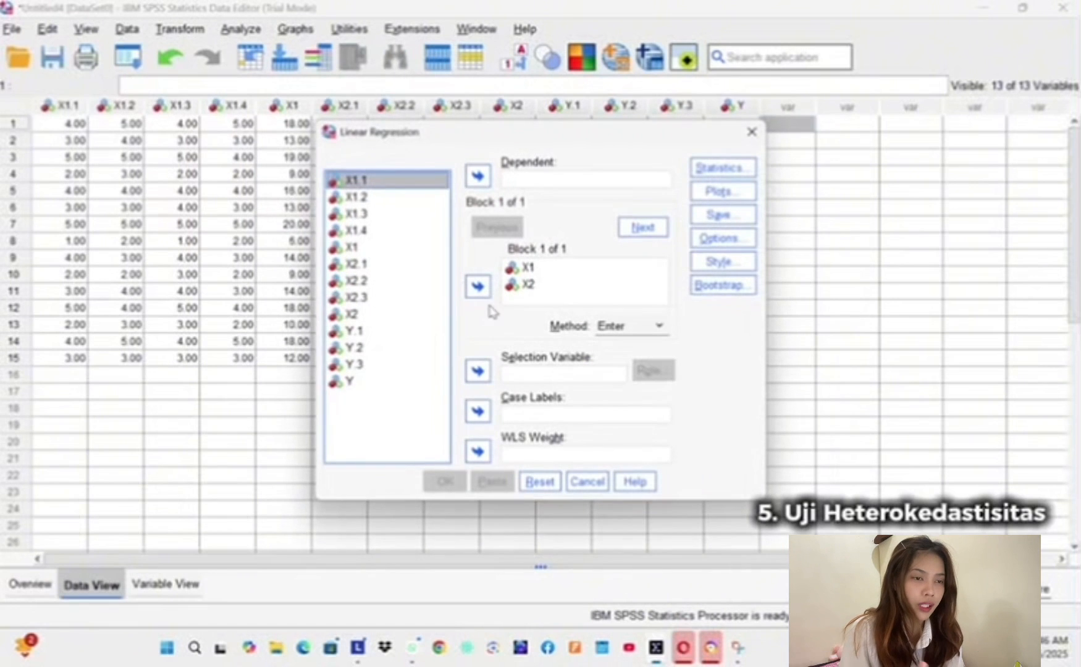
click(358, 385)
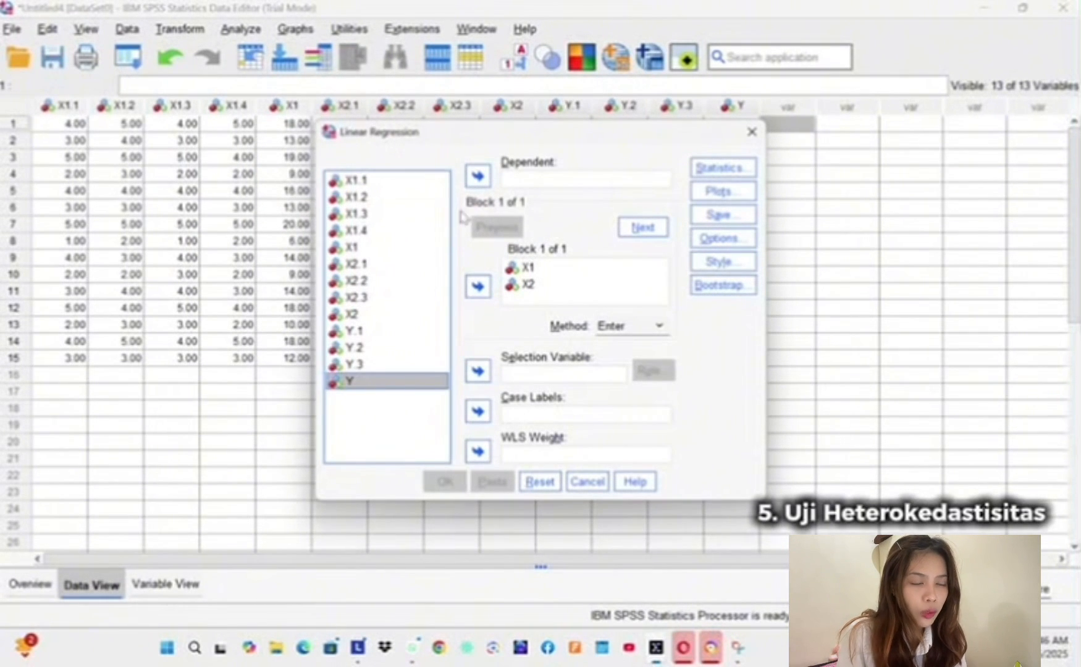
click(478, 176)
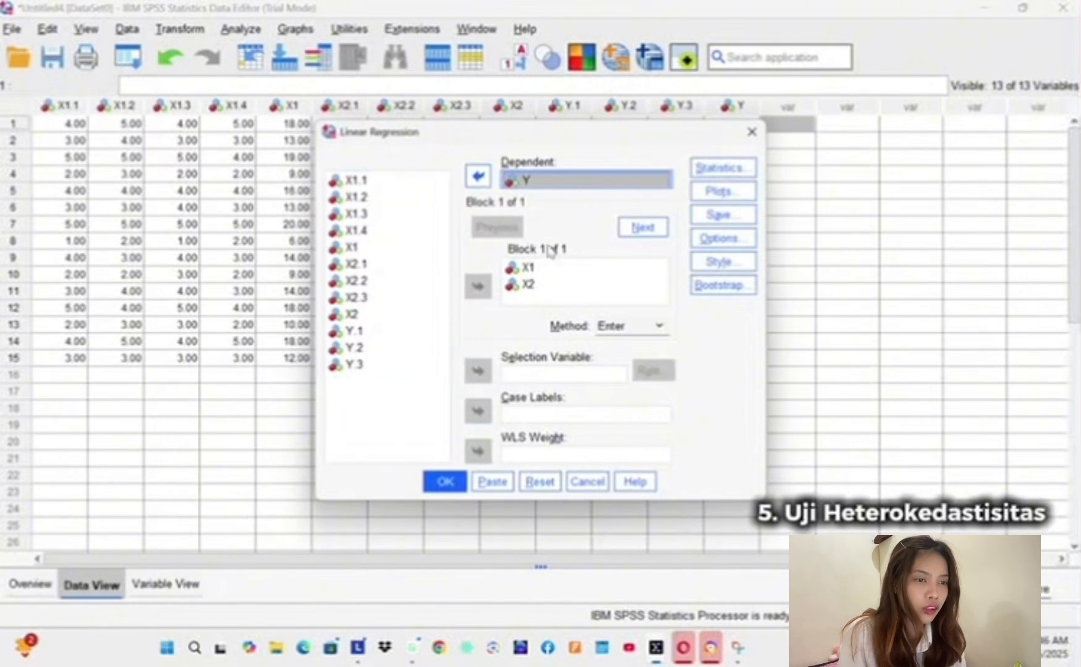
- Run the linear regression of Y on X1 and X2 with unstandardized residuals saved, and return to the data after viewing the output
click(719, 215)
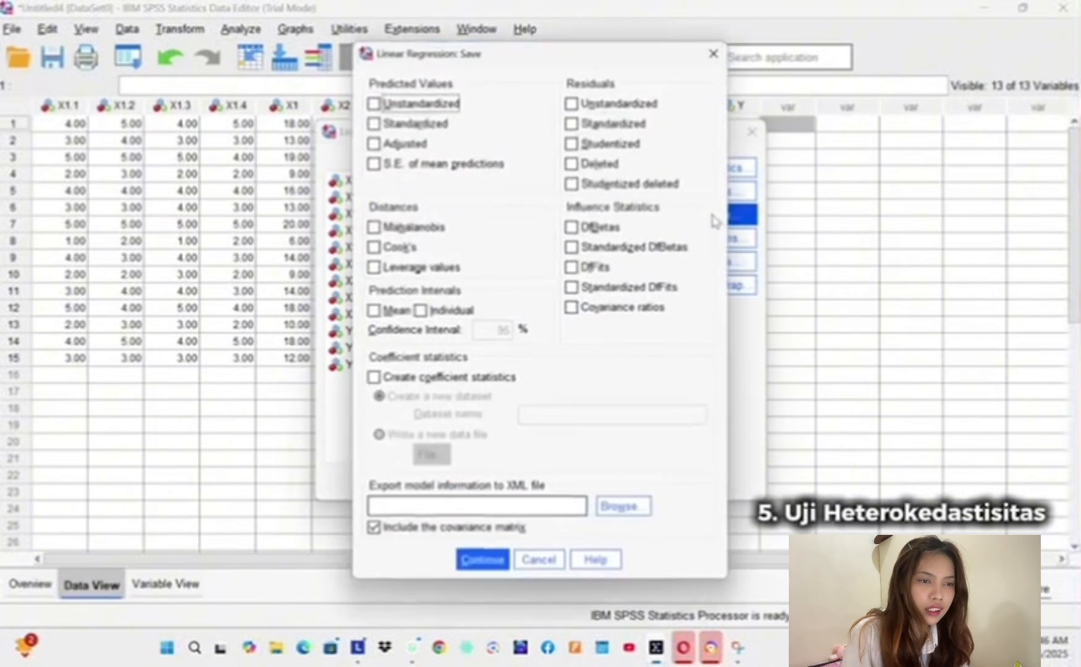
click(572, 103)
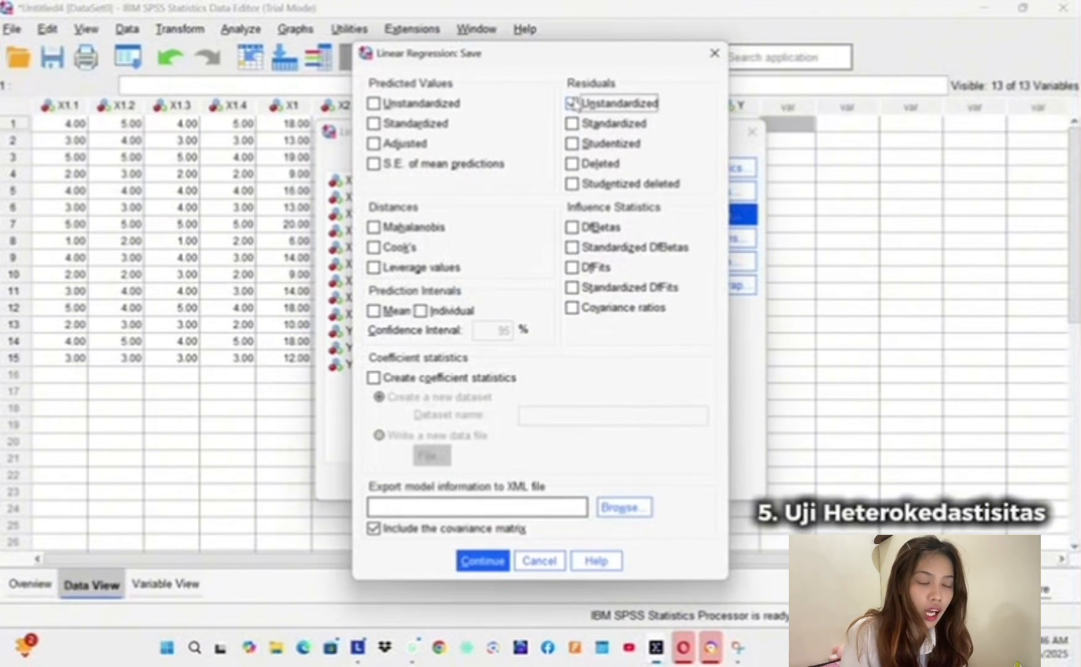
click(465, 563)
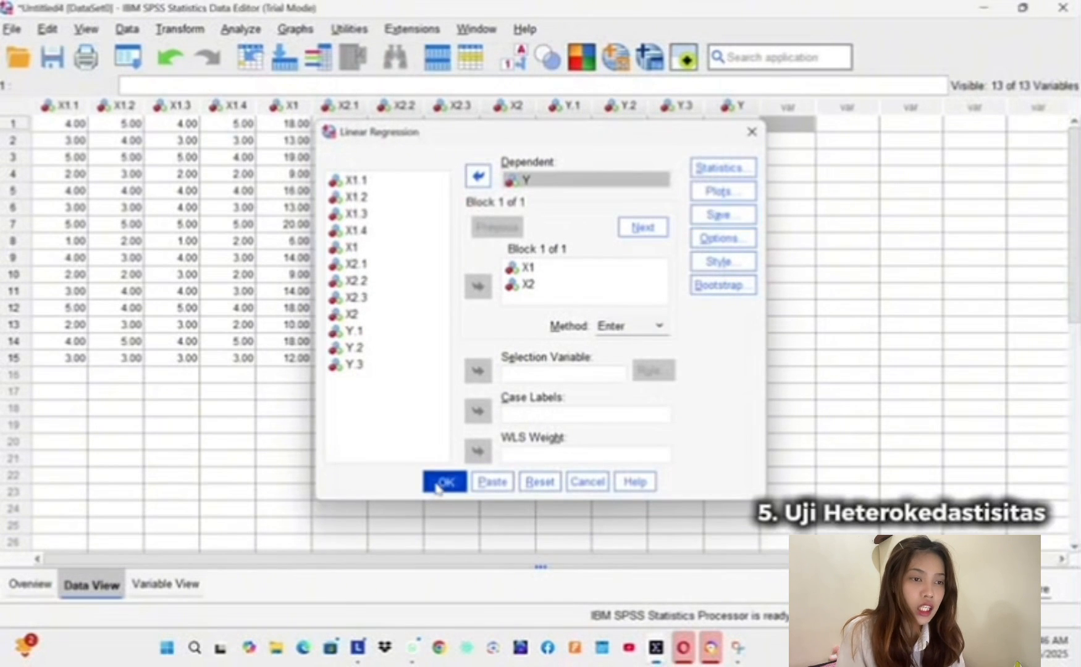
click(445, 482)
scroll(542, 454, down, 3)
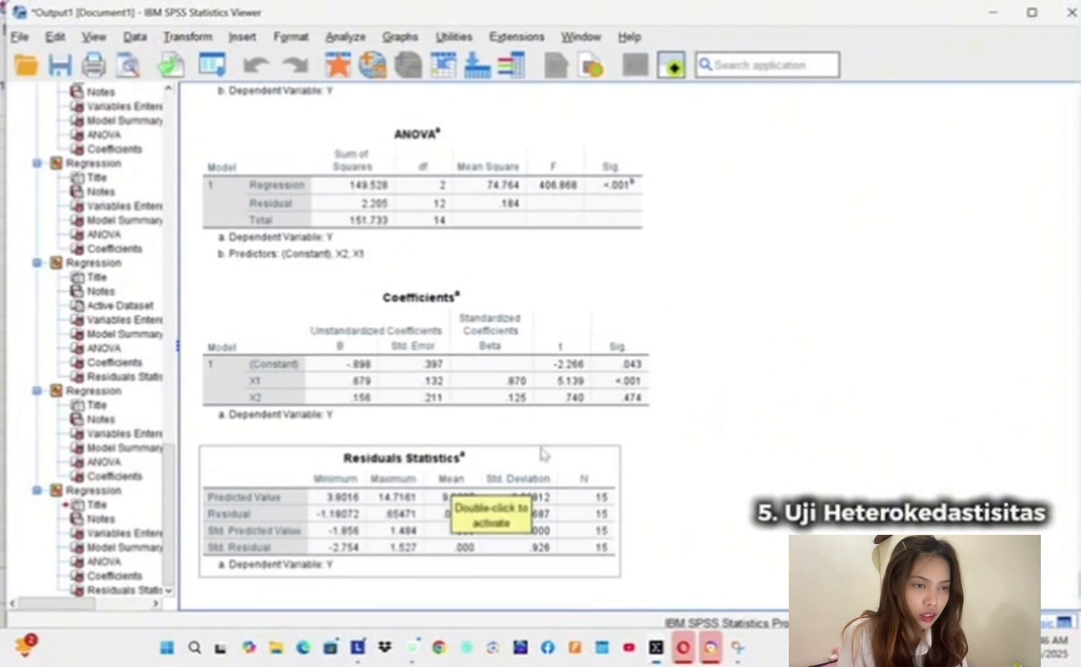
click(996, 18)
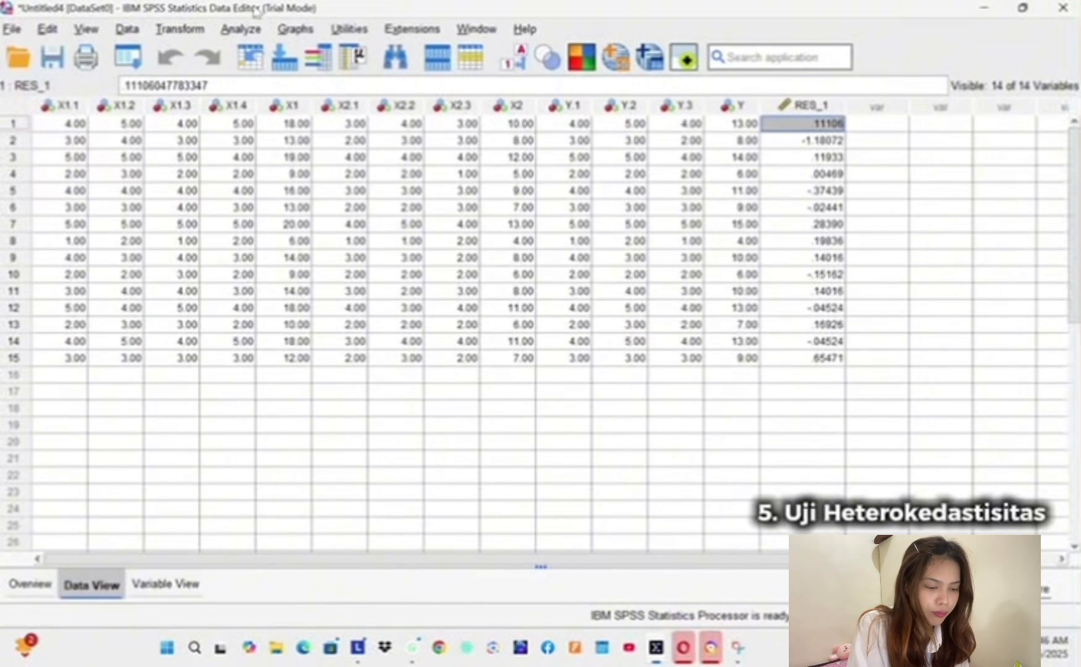
- Compute the target variable ABS_RES with the numeric expression ABS(RES_1), and return to the data
click(179, 29)
click(223, 51)
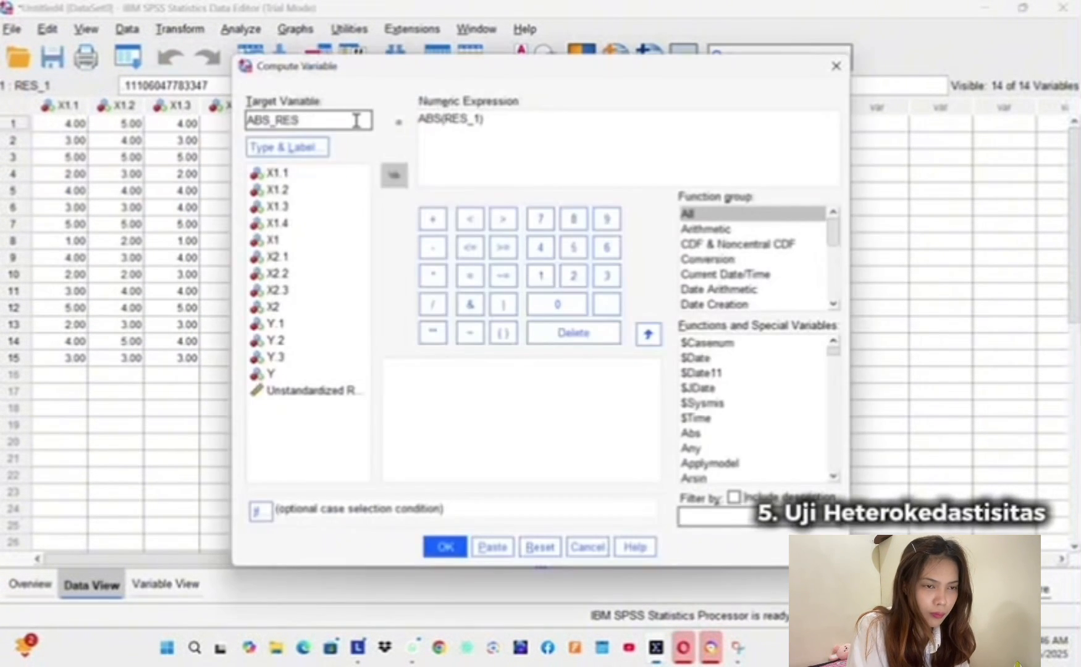
drag(356, 121, 237, 126)
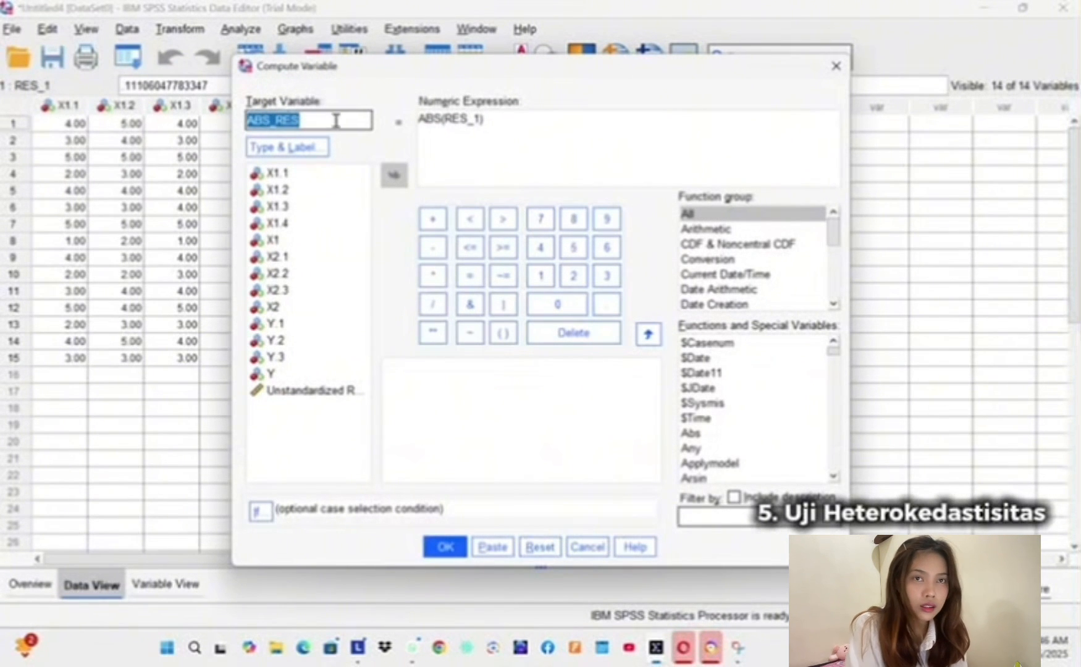
drag(485, 120, 417, 119)
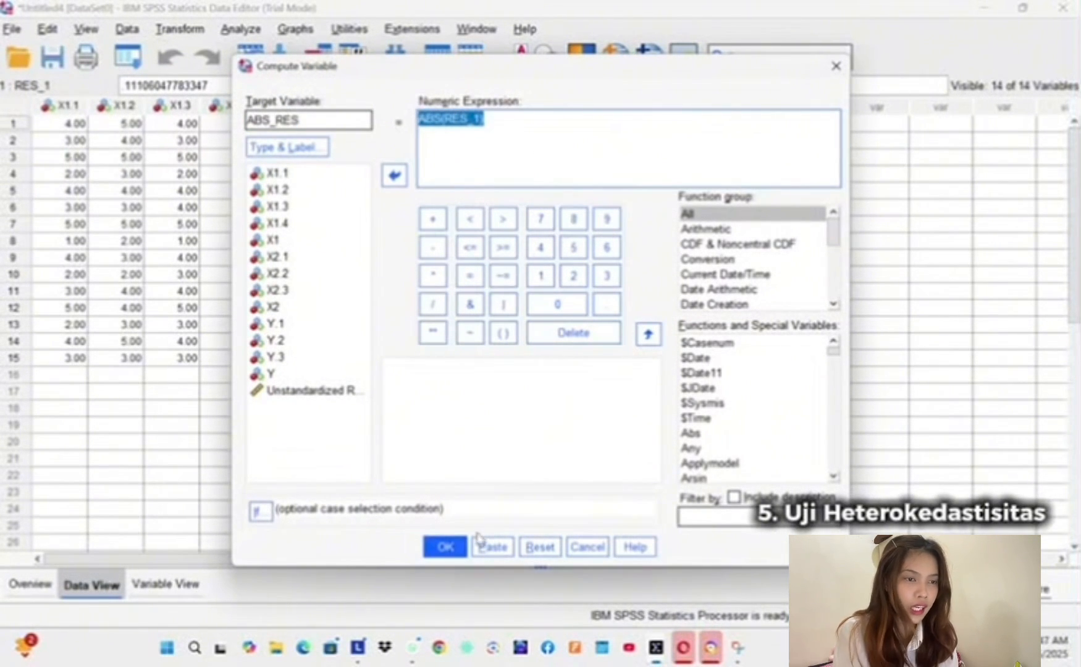
click(450, 549)
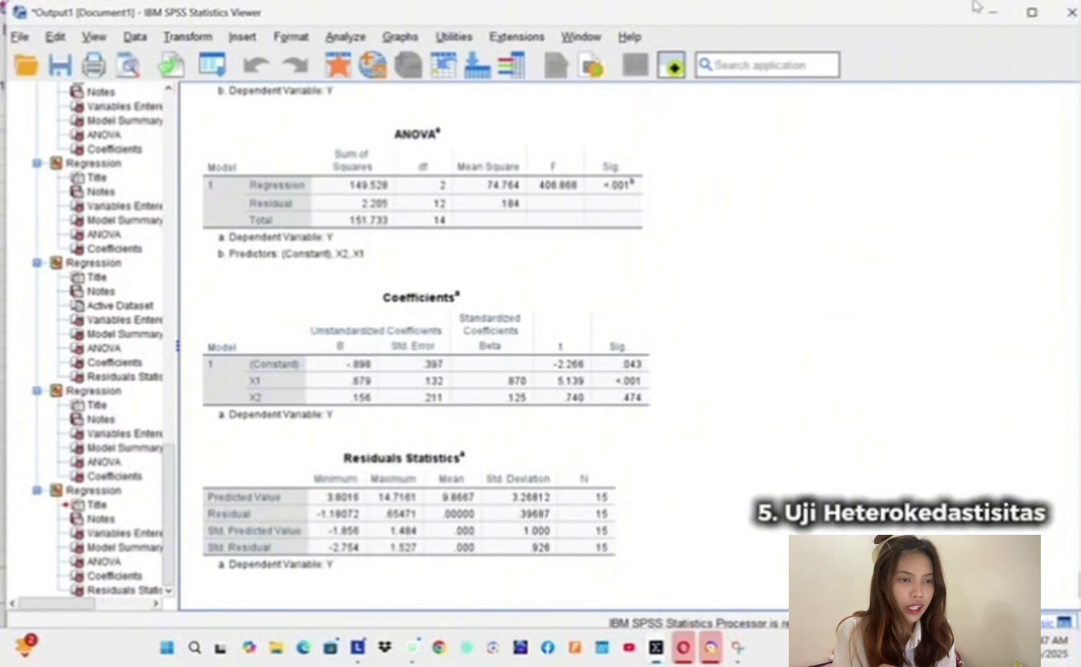
click(992, 12)
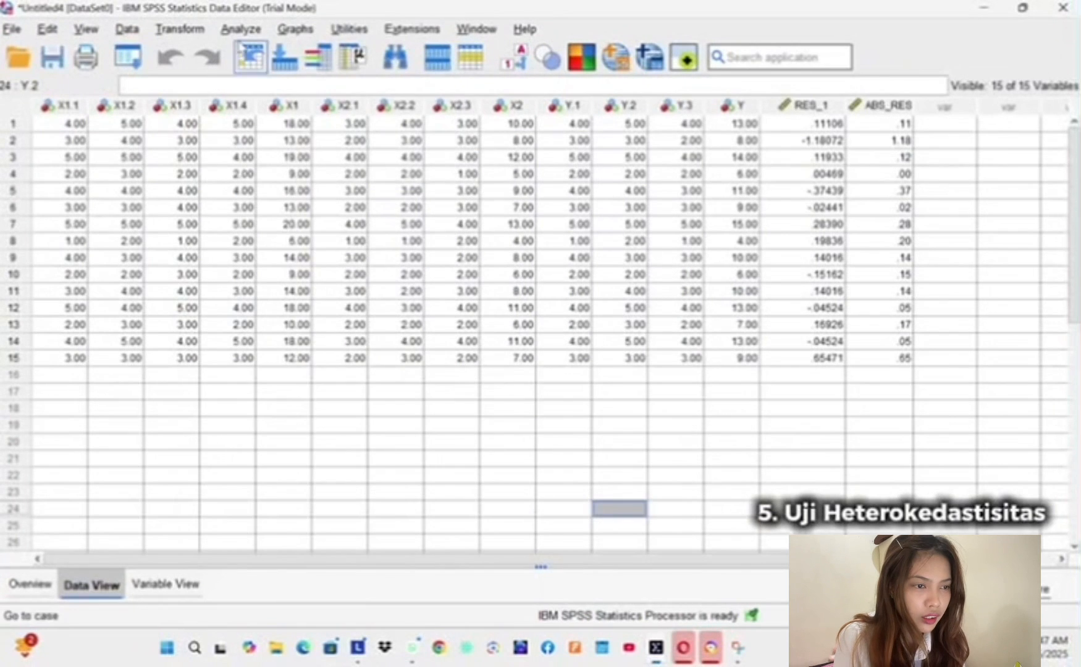
- Start a linear regression with ABS_RES as the dependent variable and X1 and X2 as predictors
click(240, 29)
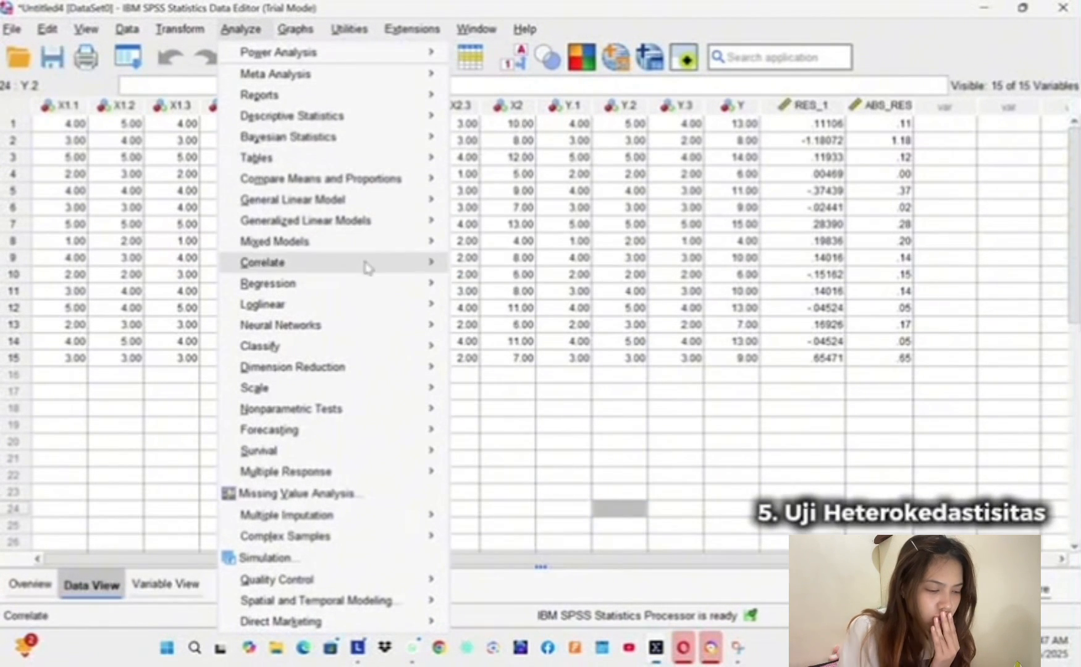
mouse_move(378, 288)
click(464, 308)
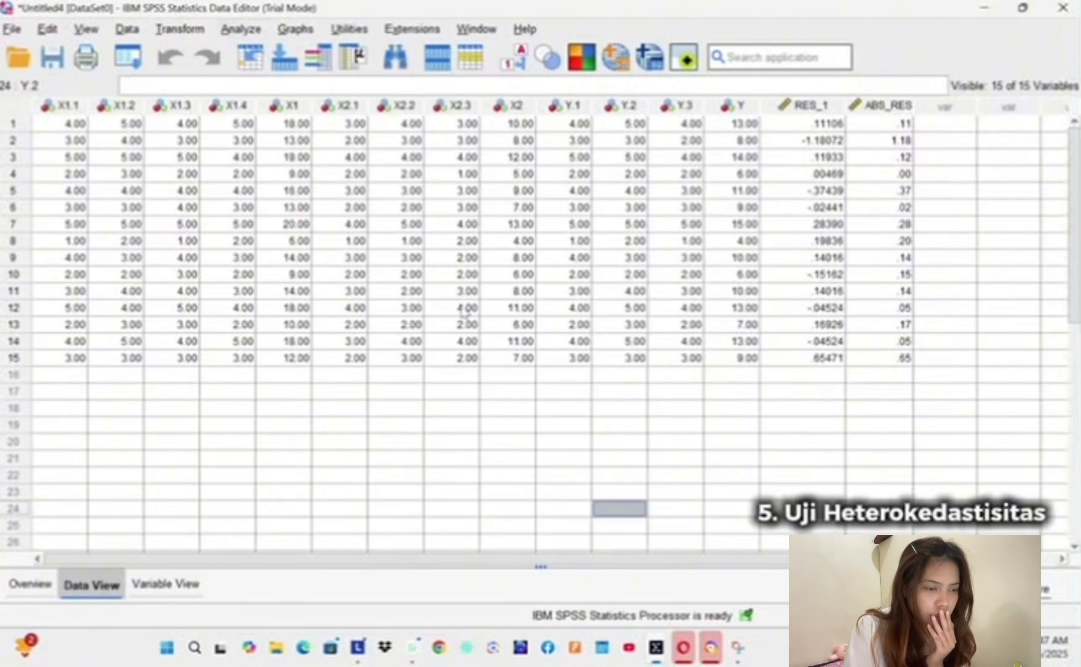
click(478, 178)
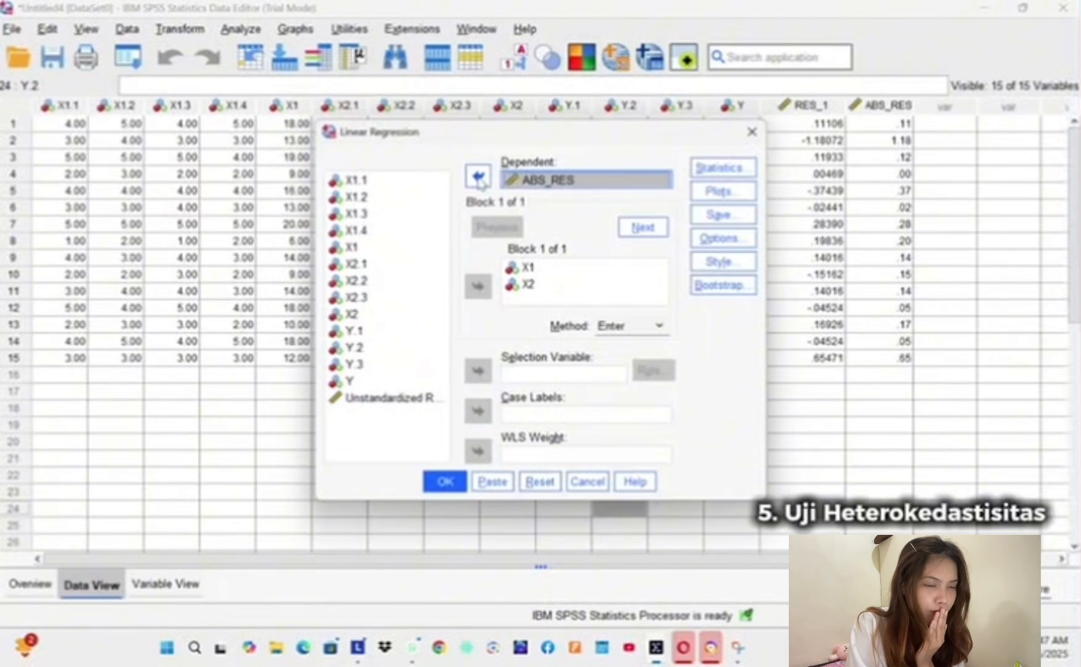
- Turn off saving of unstandardized residuals, run the ABS_RES regression, and review its coefficients for the heteroscedasticity test
click(721, 214)
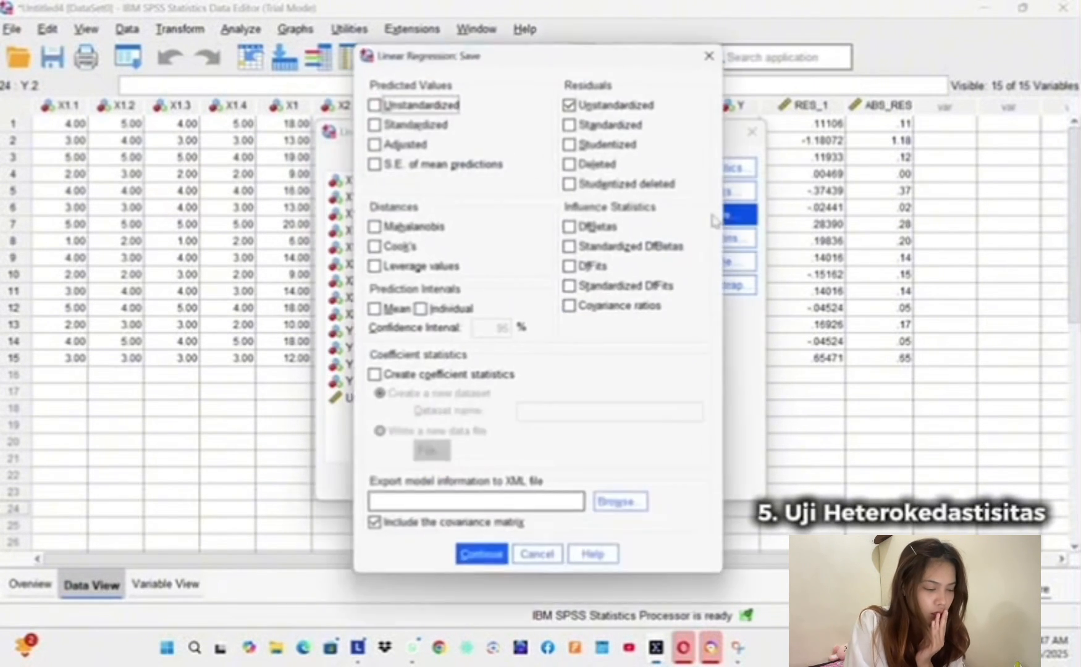
click(593, 105)
click(470, 559)
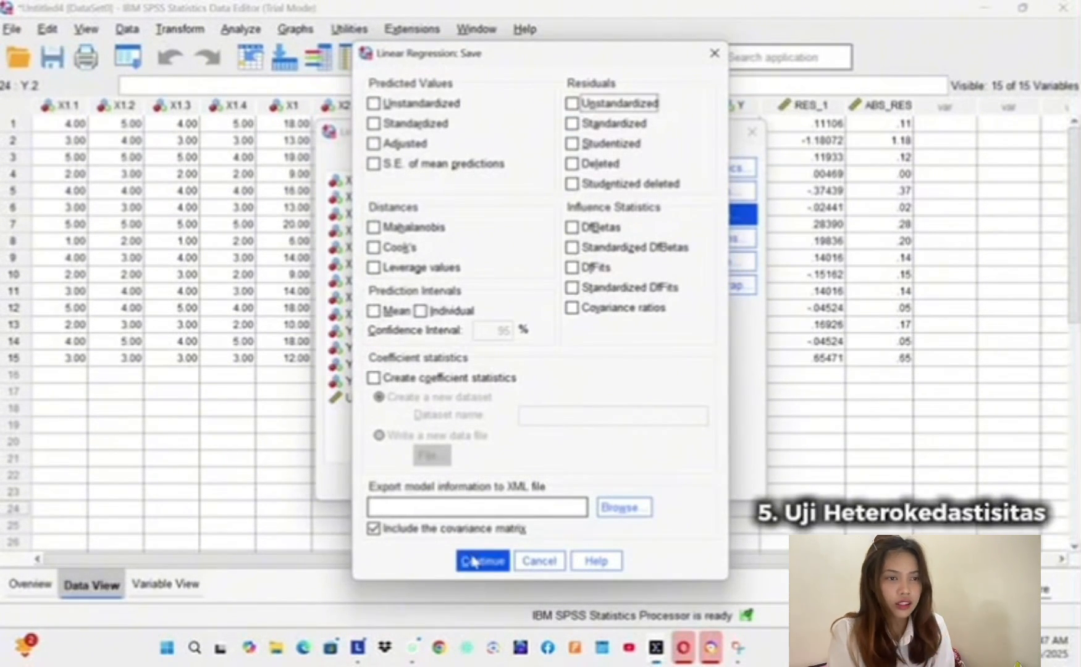
click(445, 482)
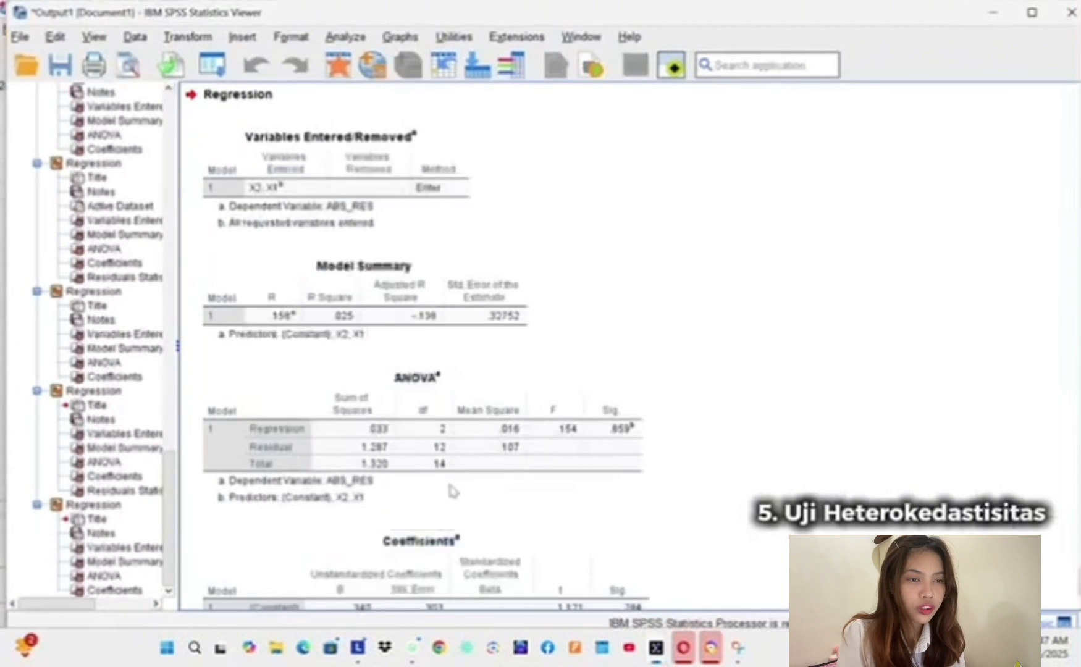
scroll(453, 491, down, 3)
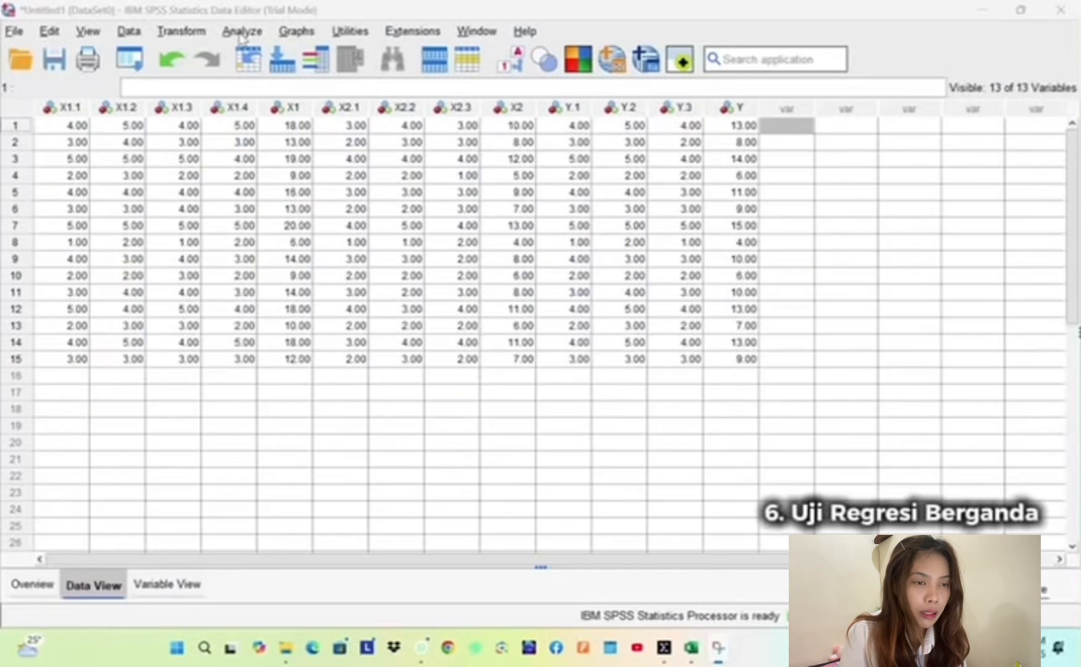
- Start a linear regression for the multiple regression test with Y as the dependent variable
click(242, 32)
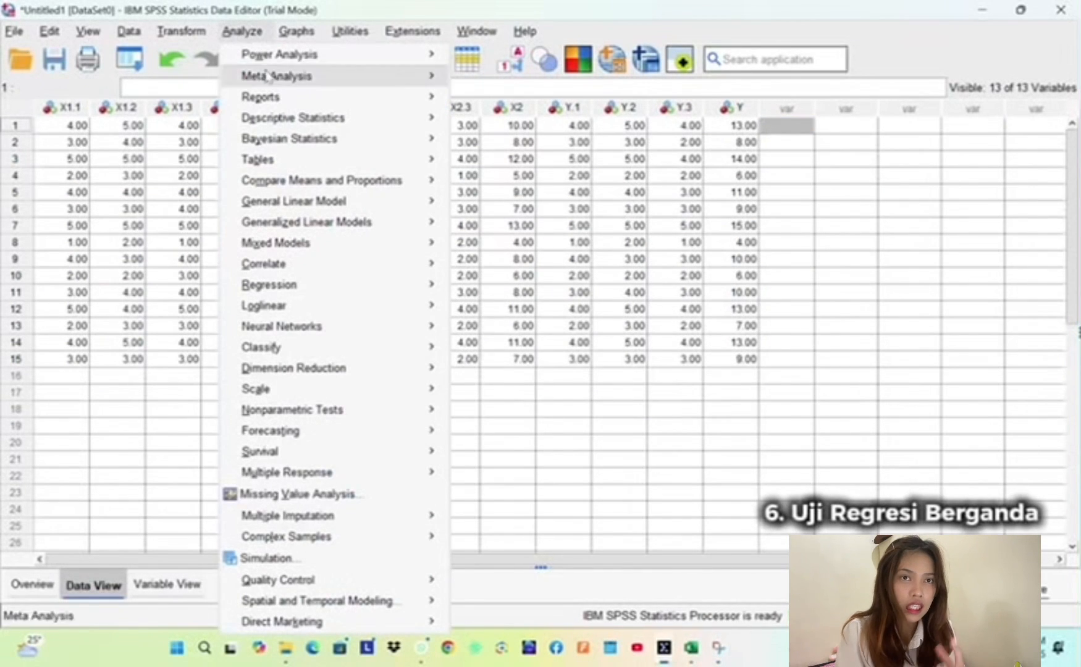
mouse_move(394, 287)
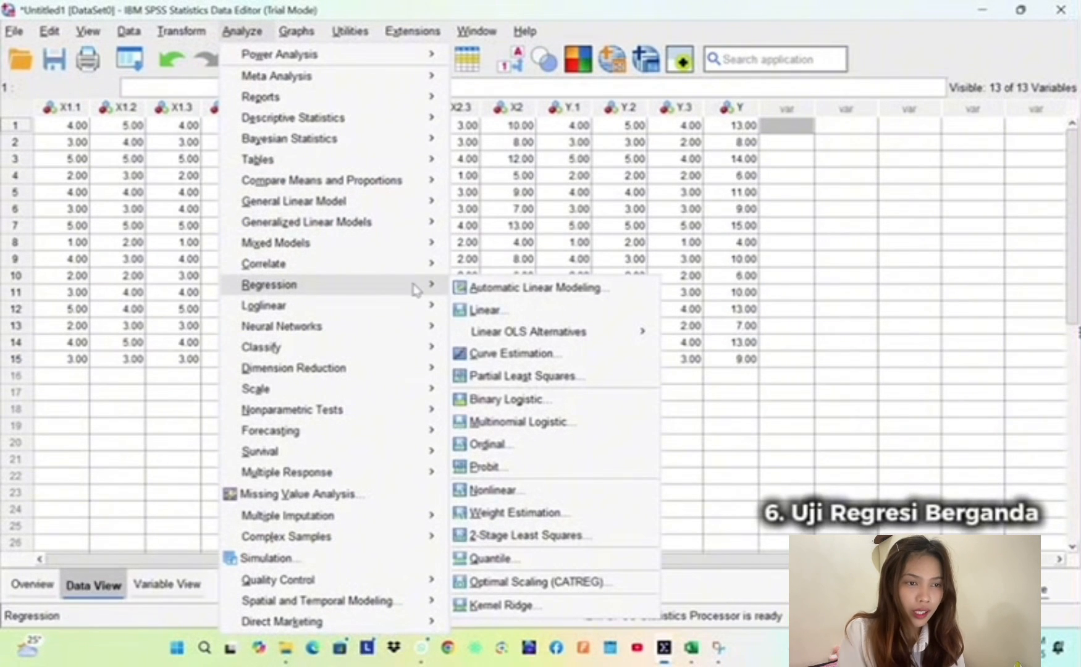
click(503, 315)
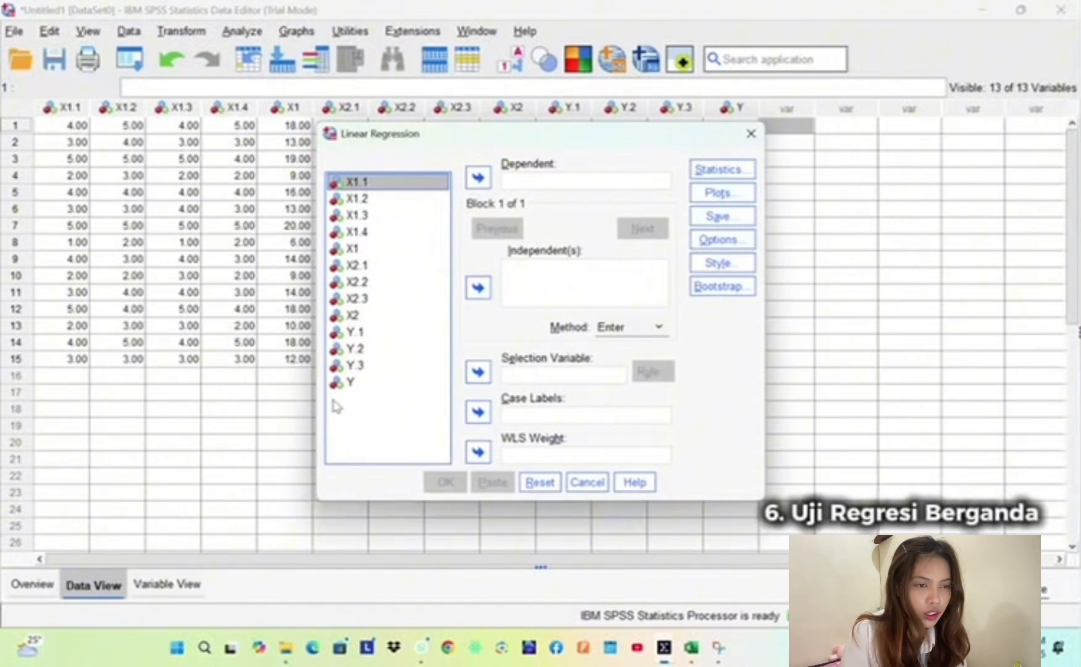
click(346, 384)
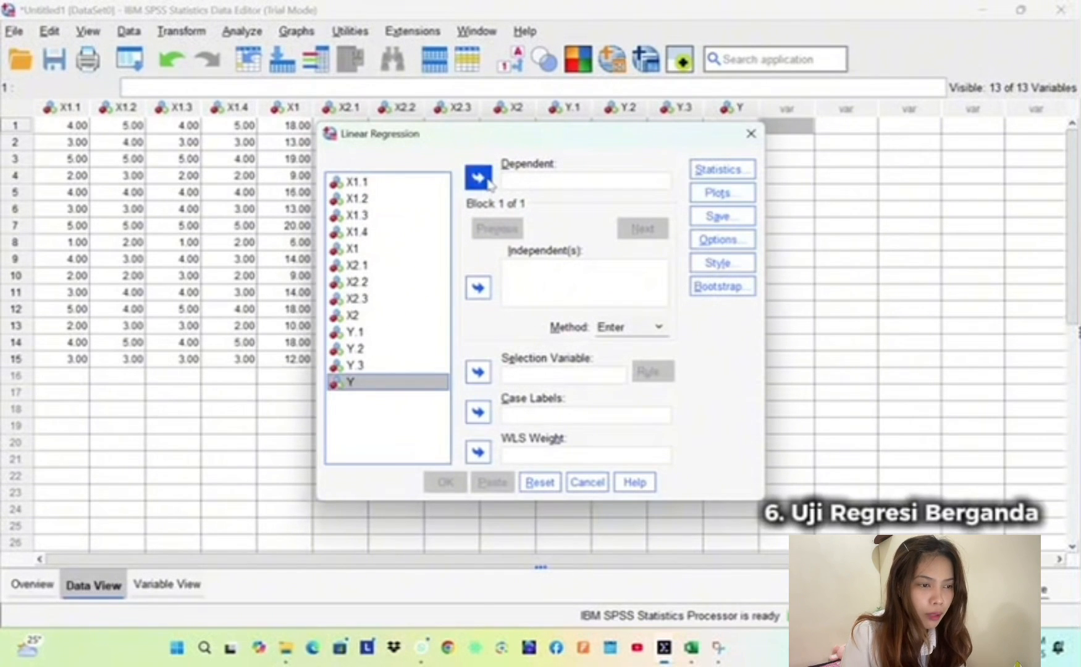
click(479, 178)
- Add X1 and X2 as independent variables, run the multiple regression, and view the resulting Coefficients table
click(393, 250)
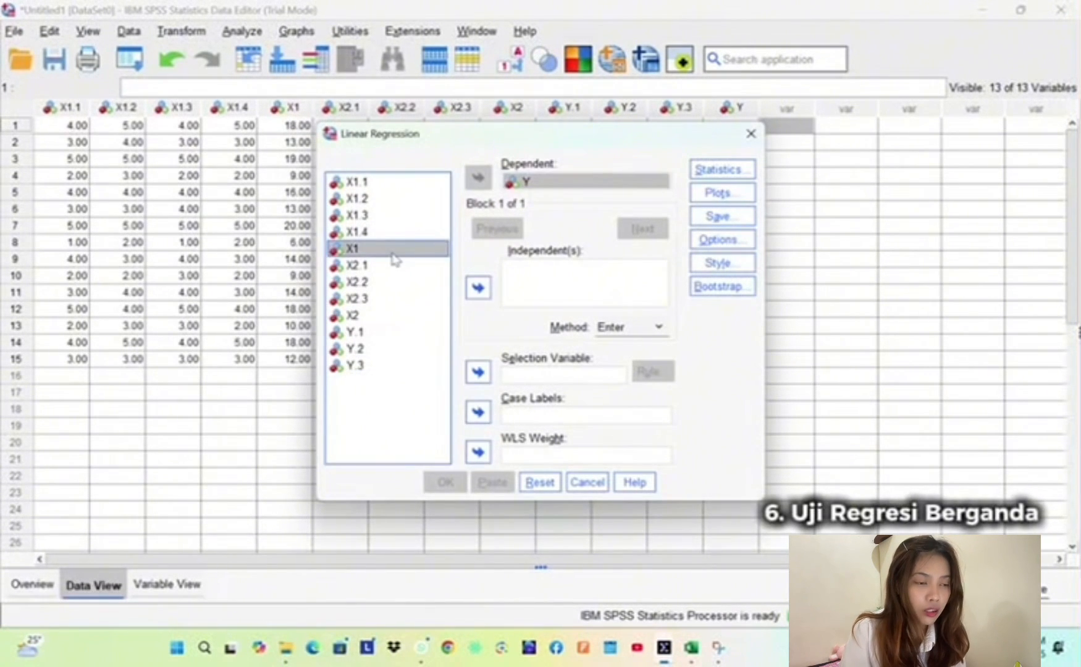
click(478, 287)
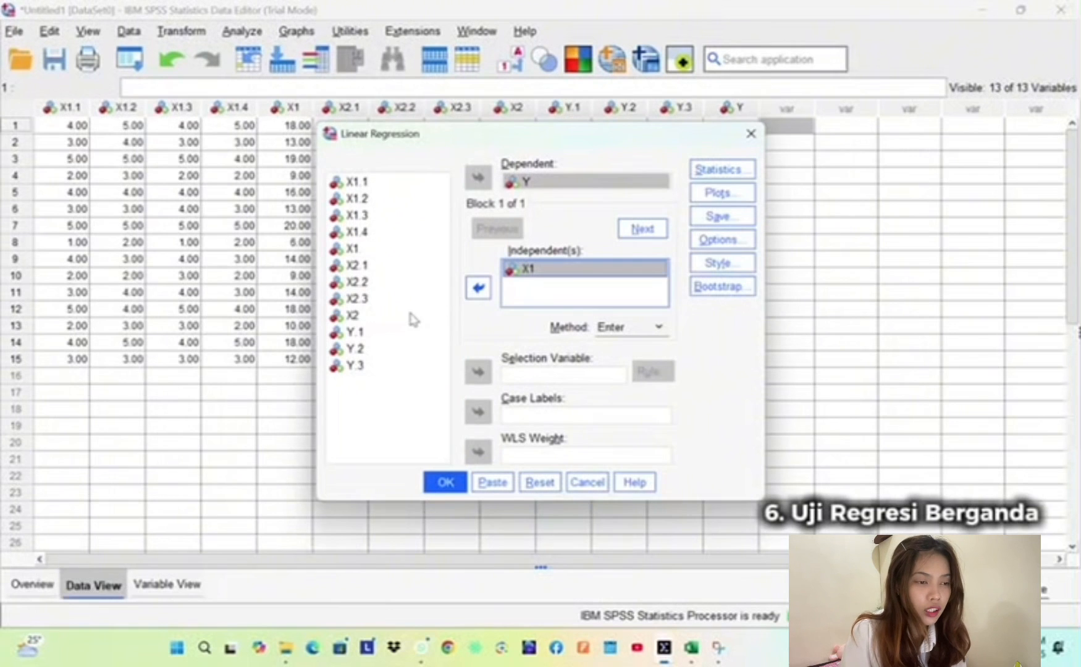
click(413, 316)
click(478, 288)
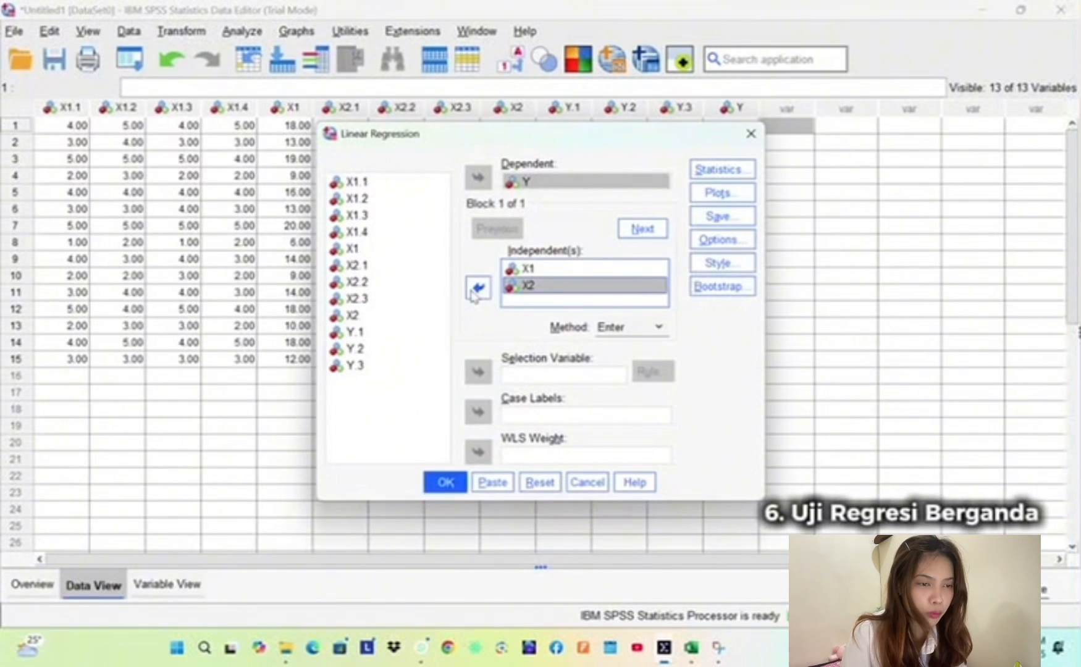
click(446, 483)
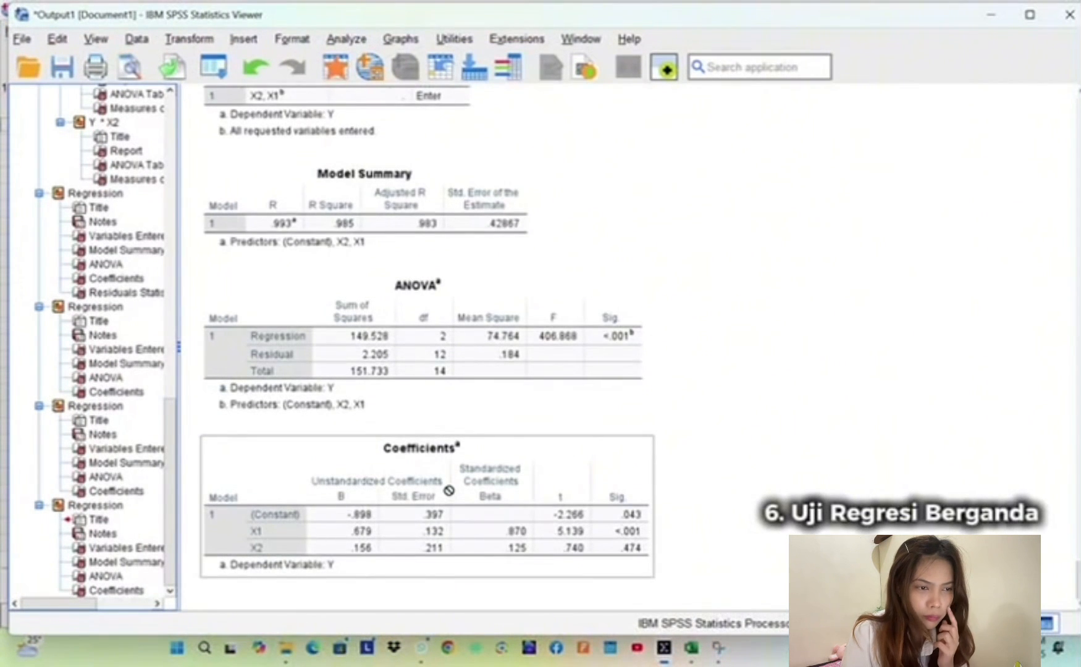
click(668, 563)
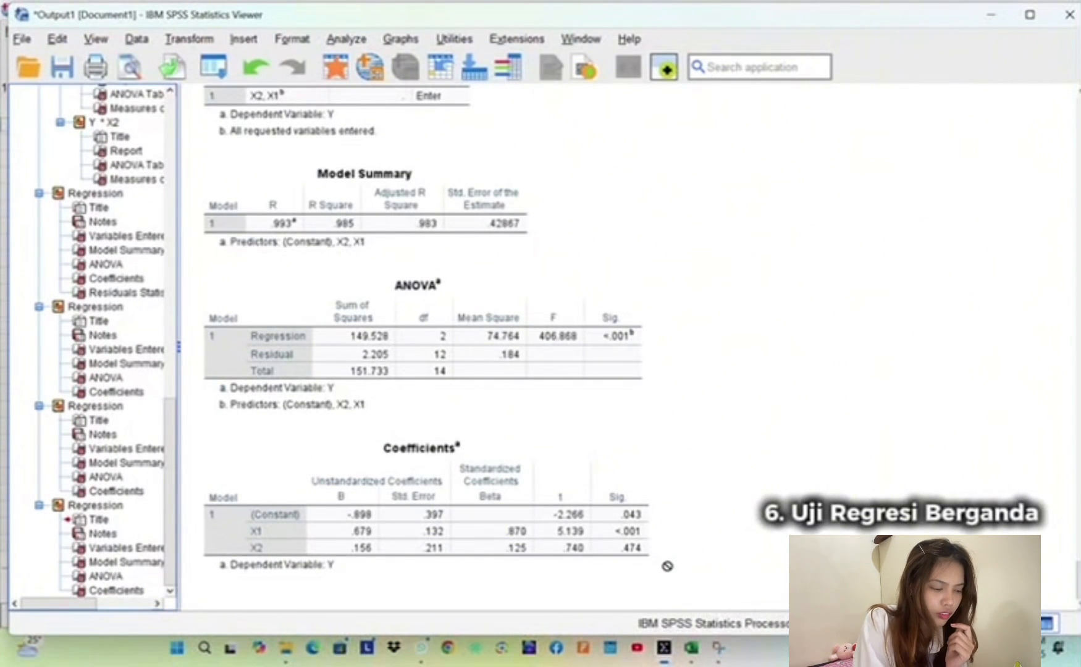